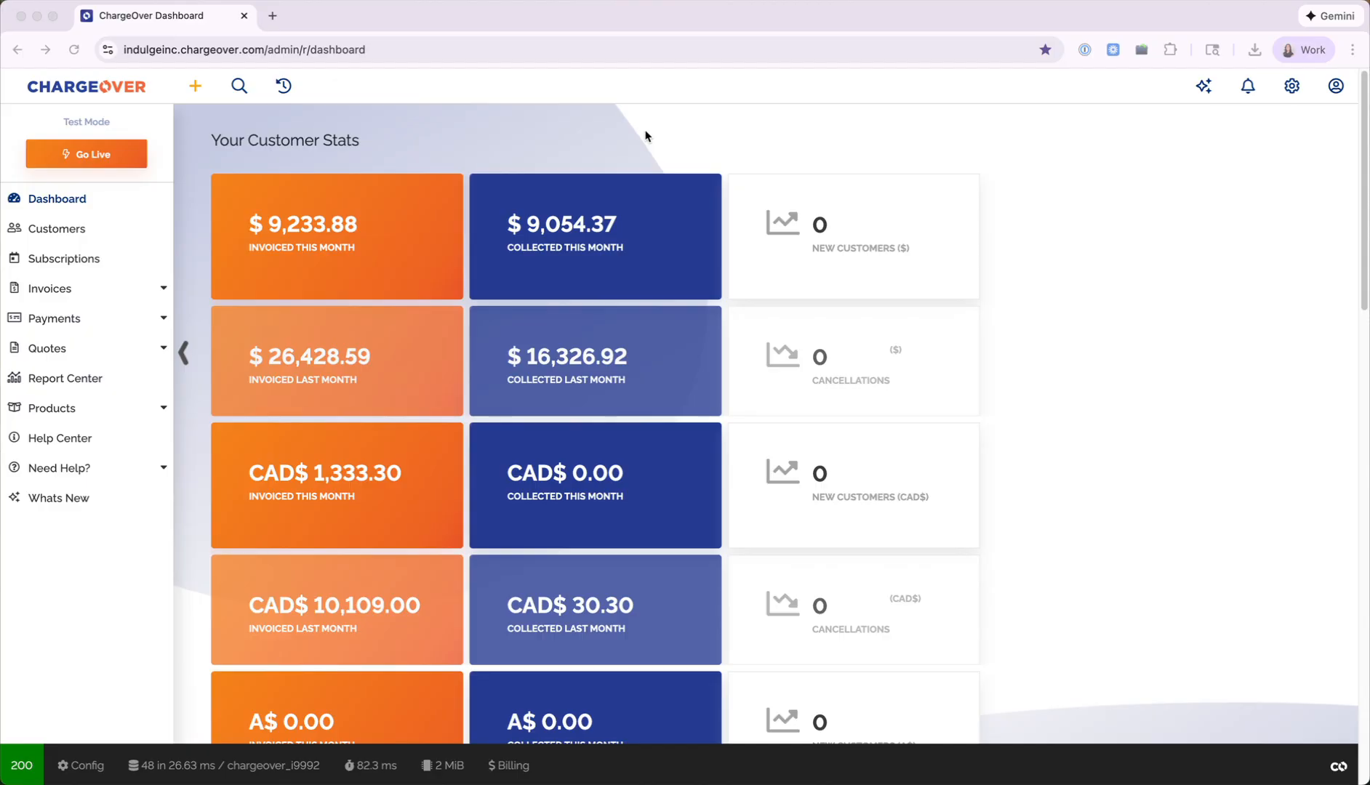
- Open the Quotes feature page in the account settings
left_click(1292, 88)
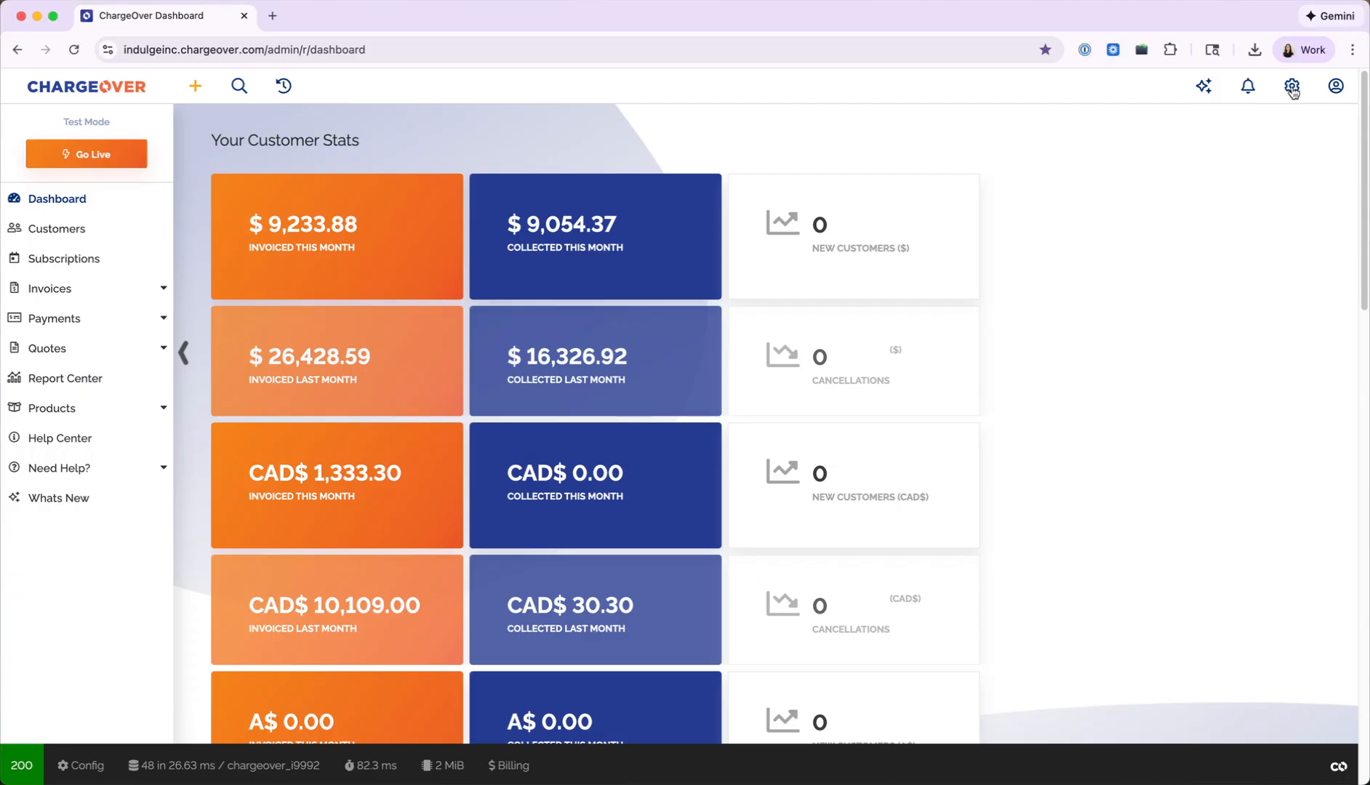
left_click(1292, 88)
left_click(54, 438)
scroll(116, 540, "down", 5)
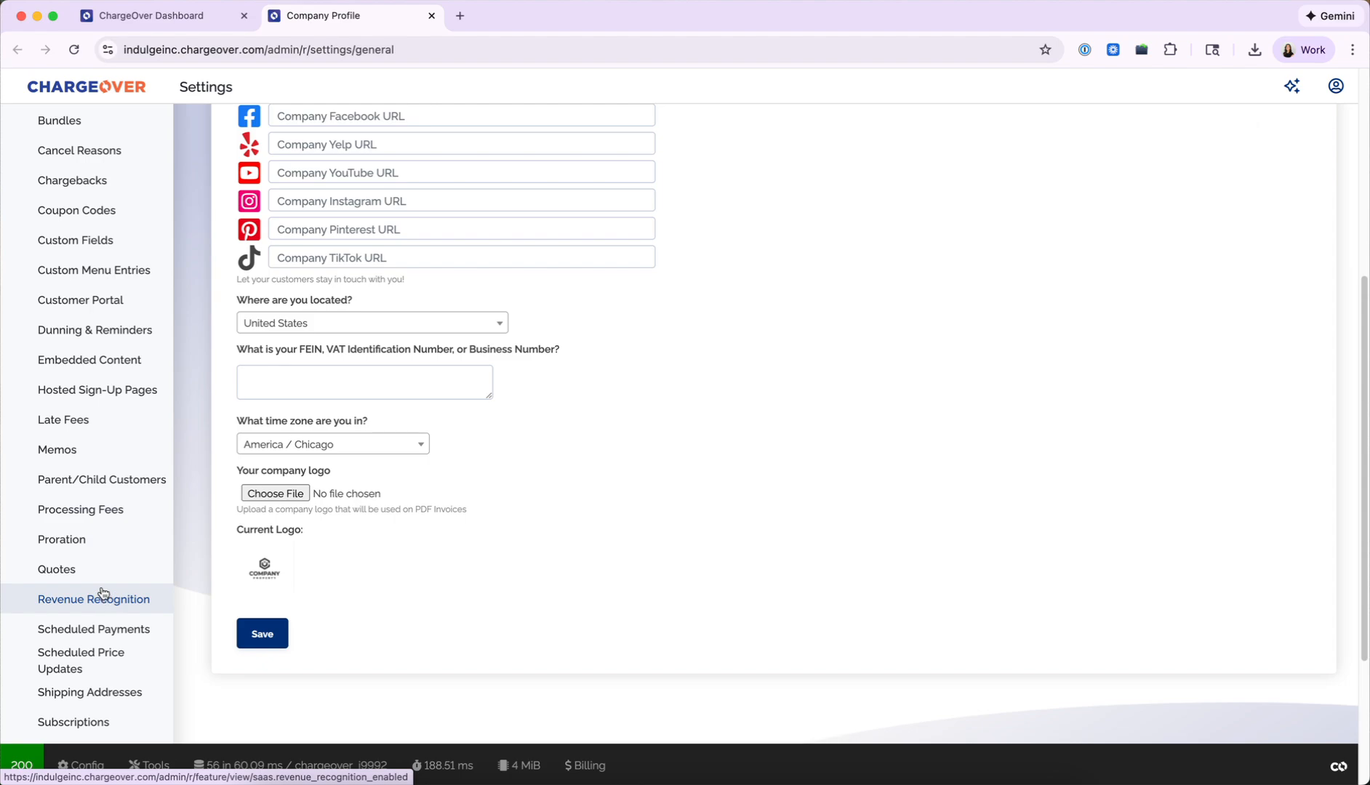
scroll(101, 568, "down", 3)
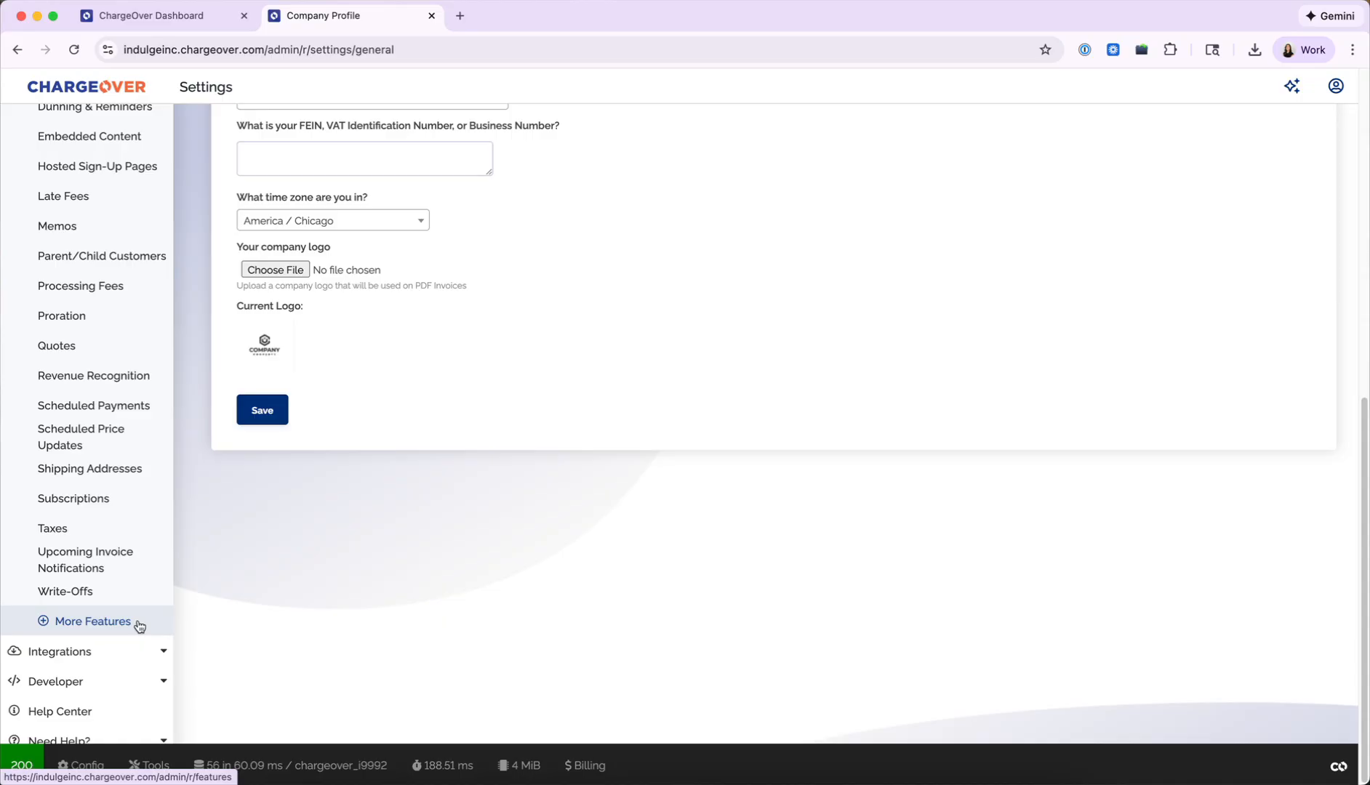
left_click(110, 340)
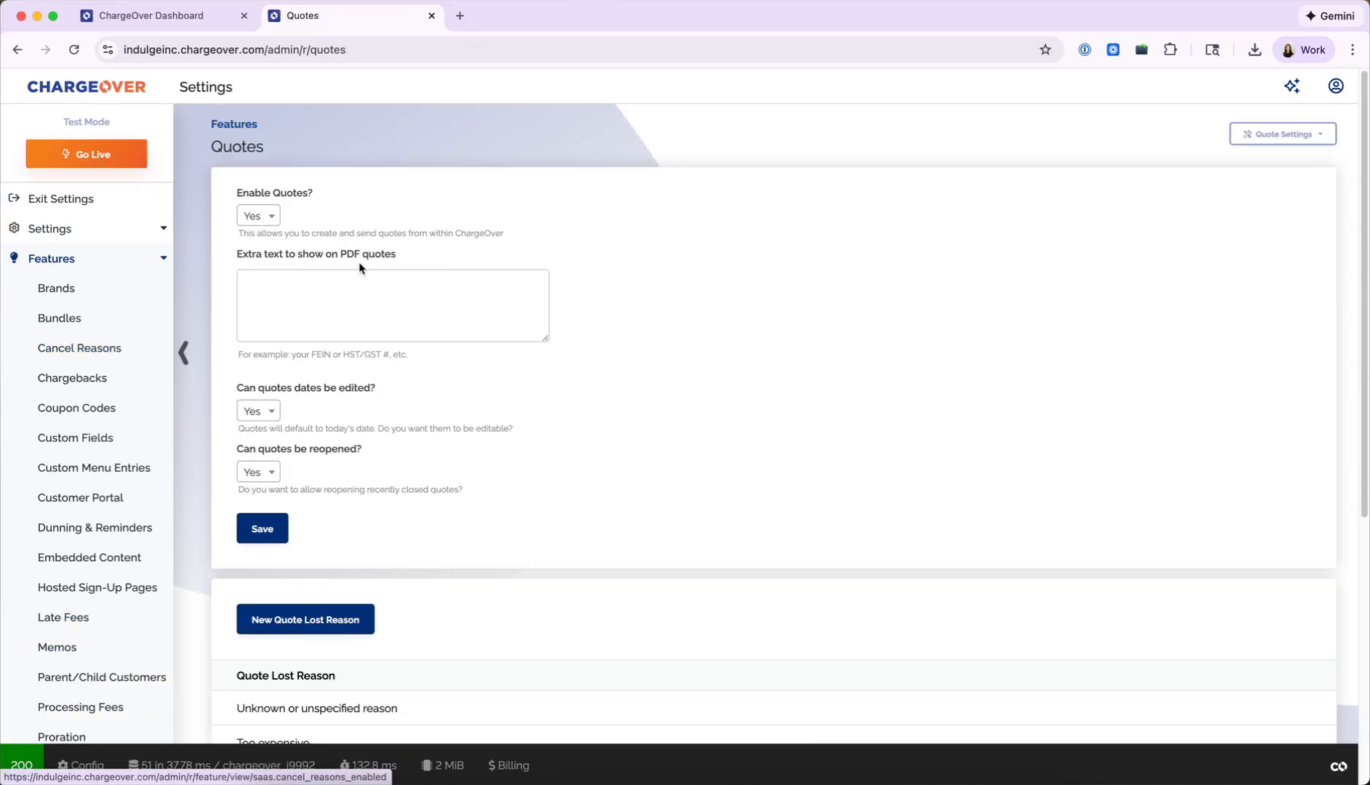
- Review the quote settings for enabling quotes, editing dates and reopening, along with the list of quote lost reasons
left_click(270, 219)
left_click(296, 218)
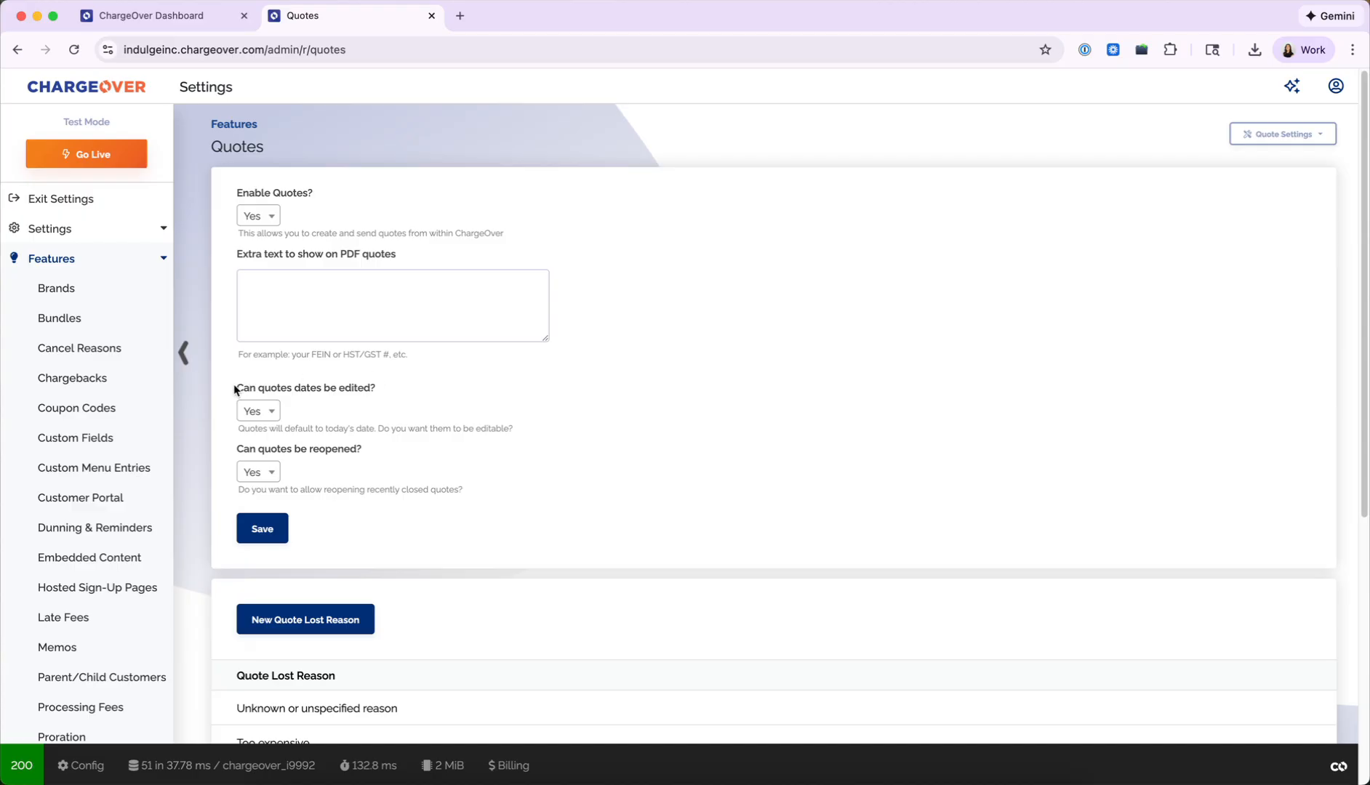
left_click_drag(234, 386, 385, 394)
left_click(385, 396)
scroll(443, 507, "down", 3)
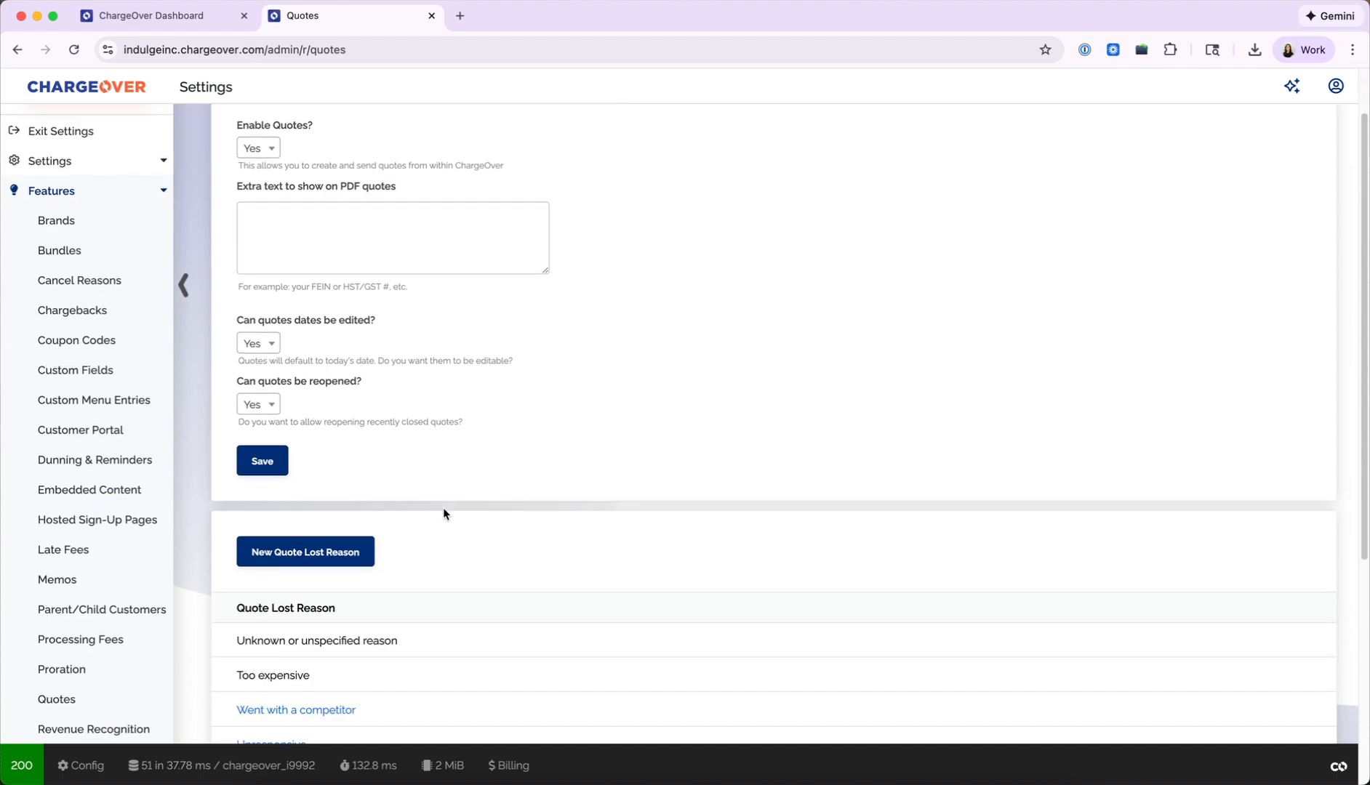
scroll(443, 507, "down", 1)
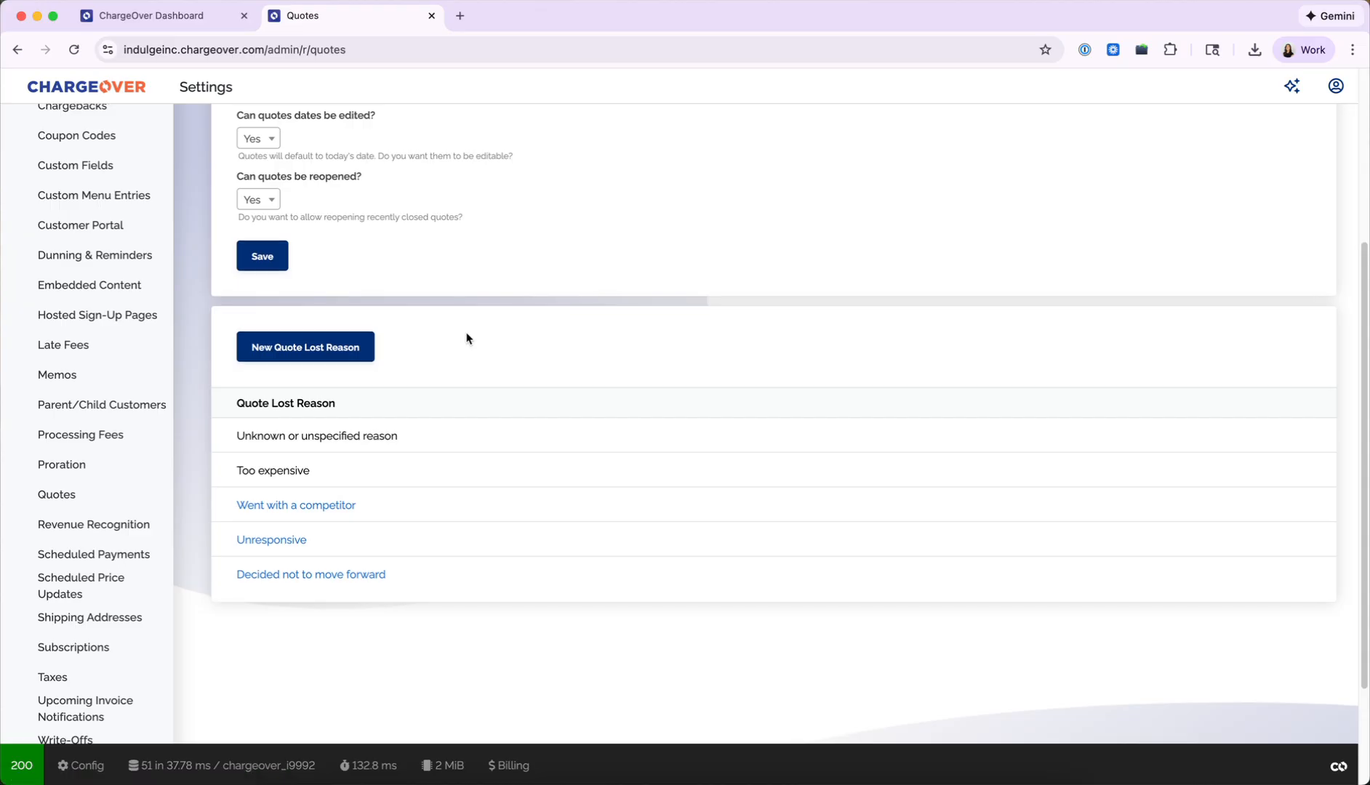
scroll(466, 339, "up", 5)
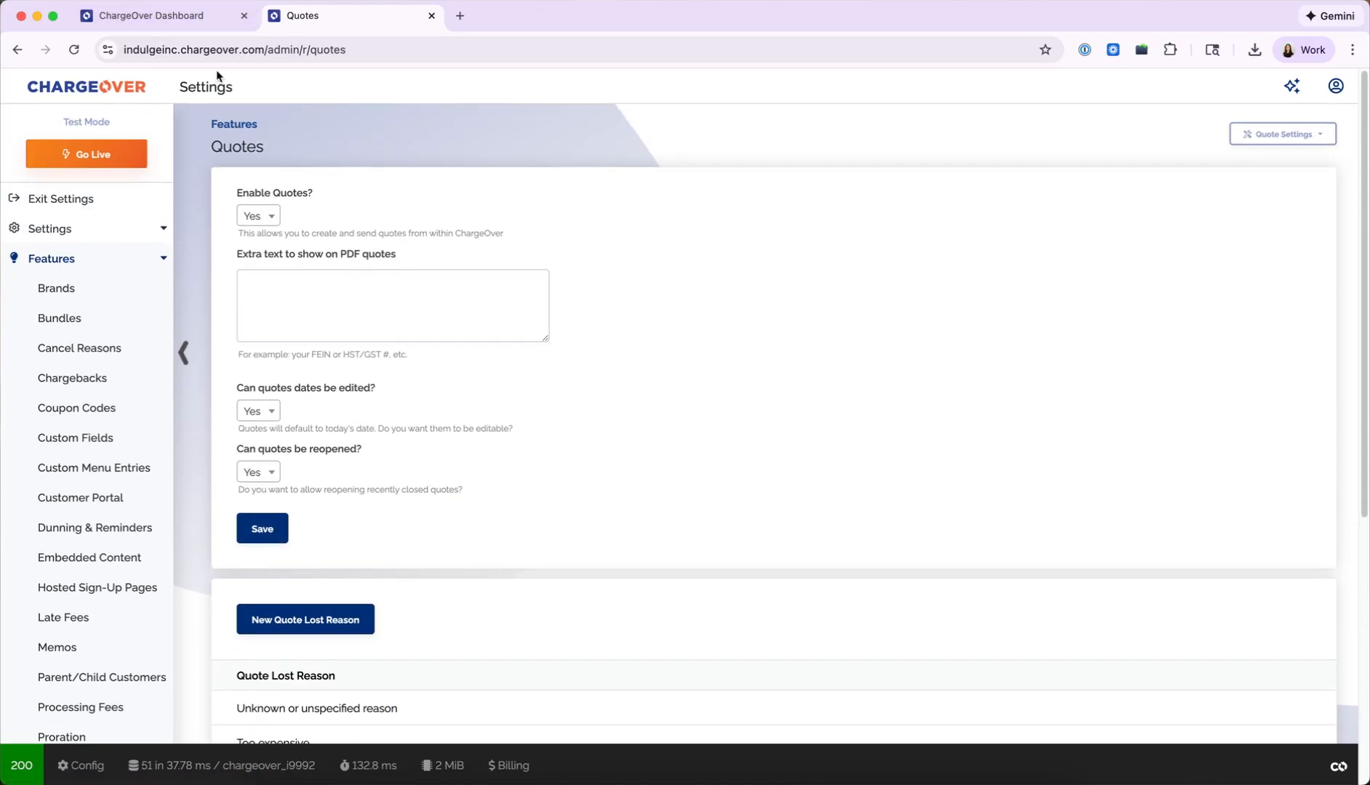
- Leave the settings, open the list of all quotes and start a new quote for Crescent Playgrounds
left_click(110, 210)
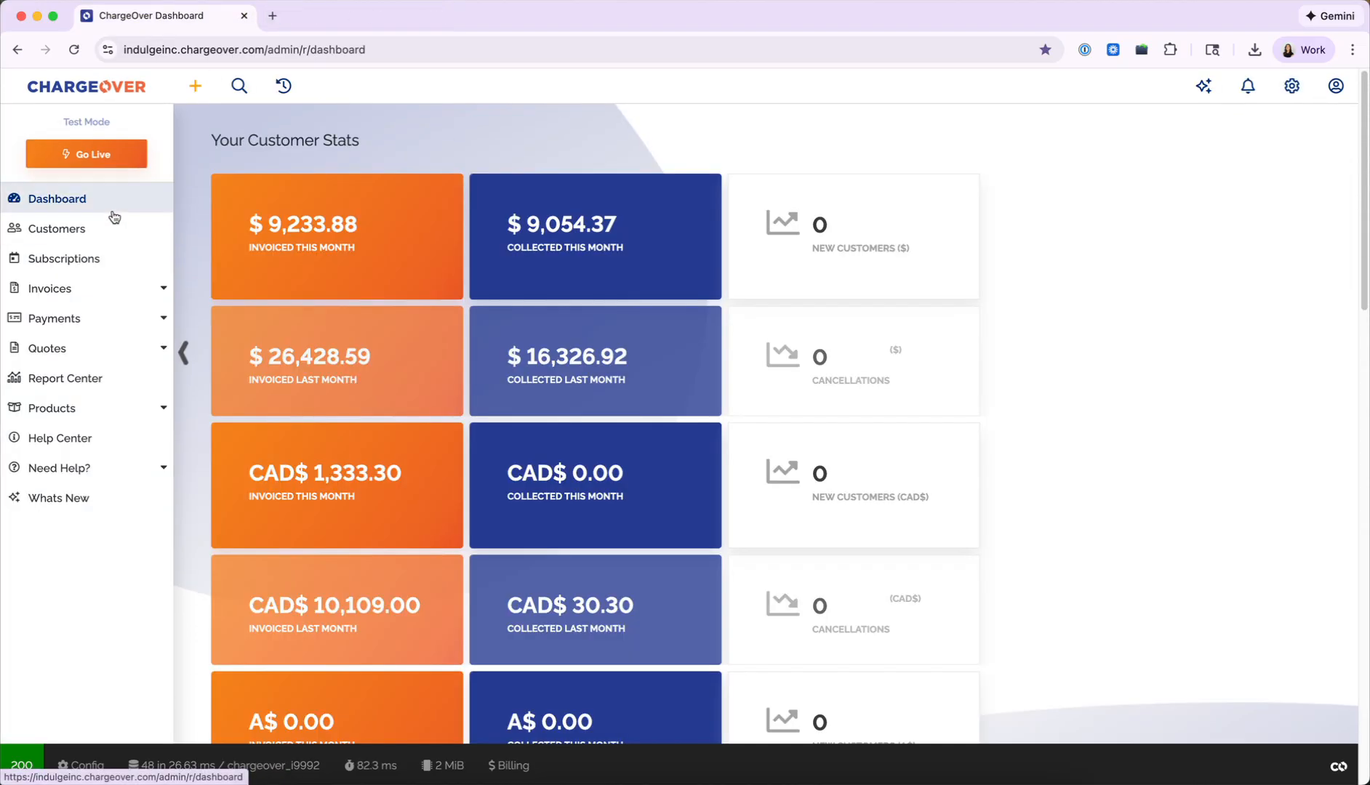
left_click(118, 355)
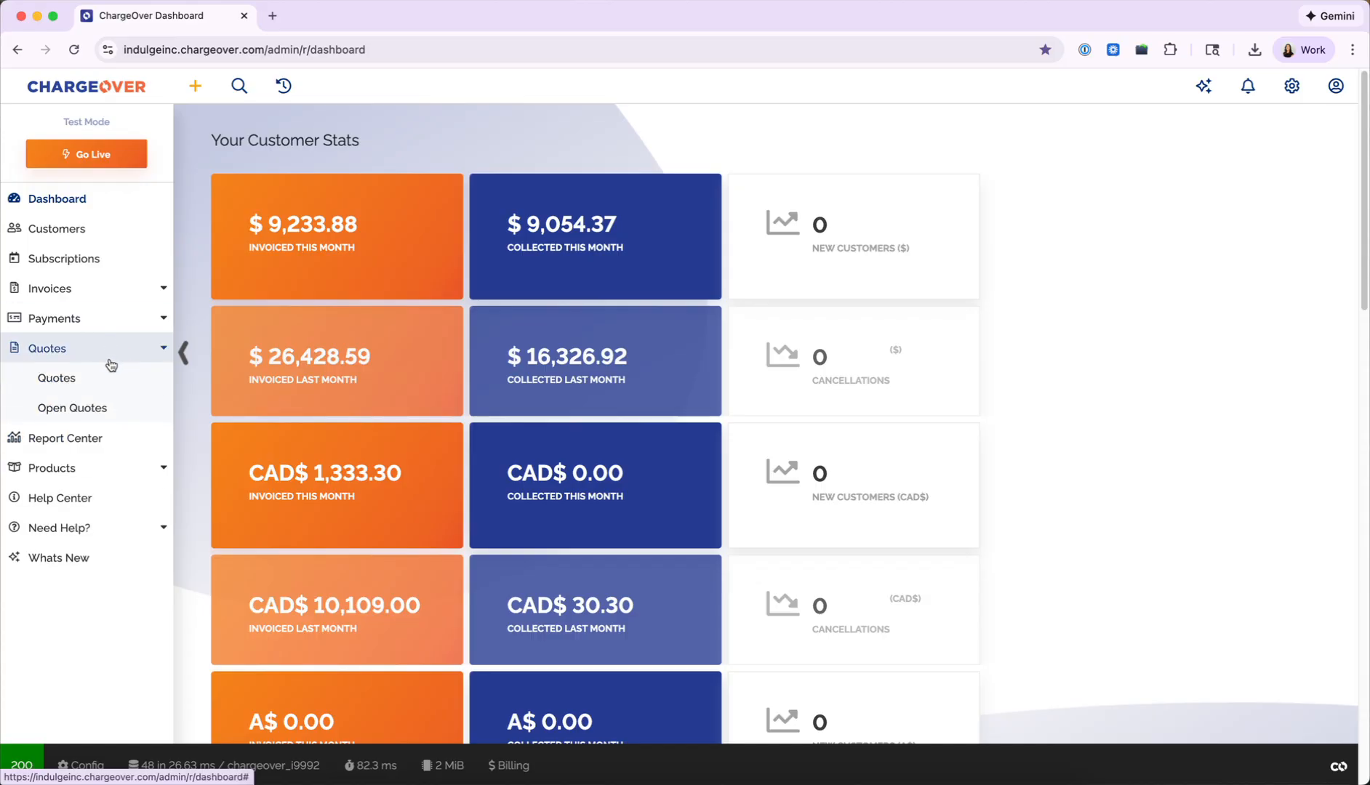
left_click(115, 386)
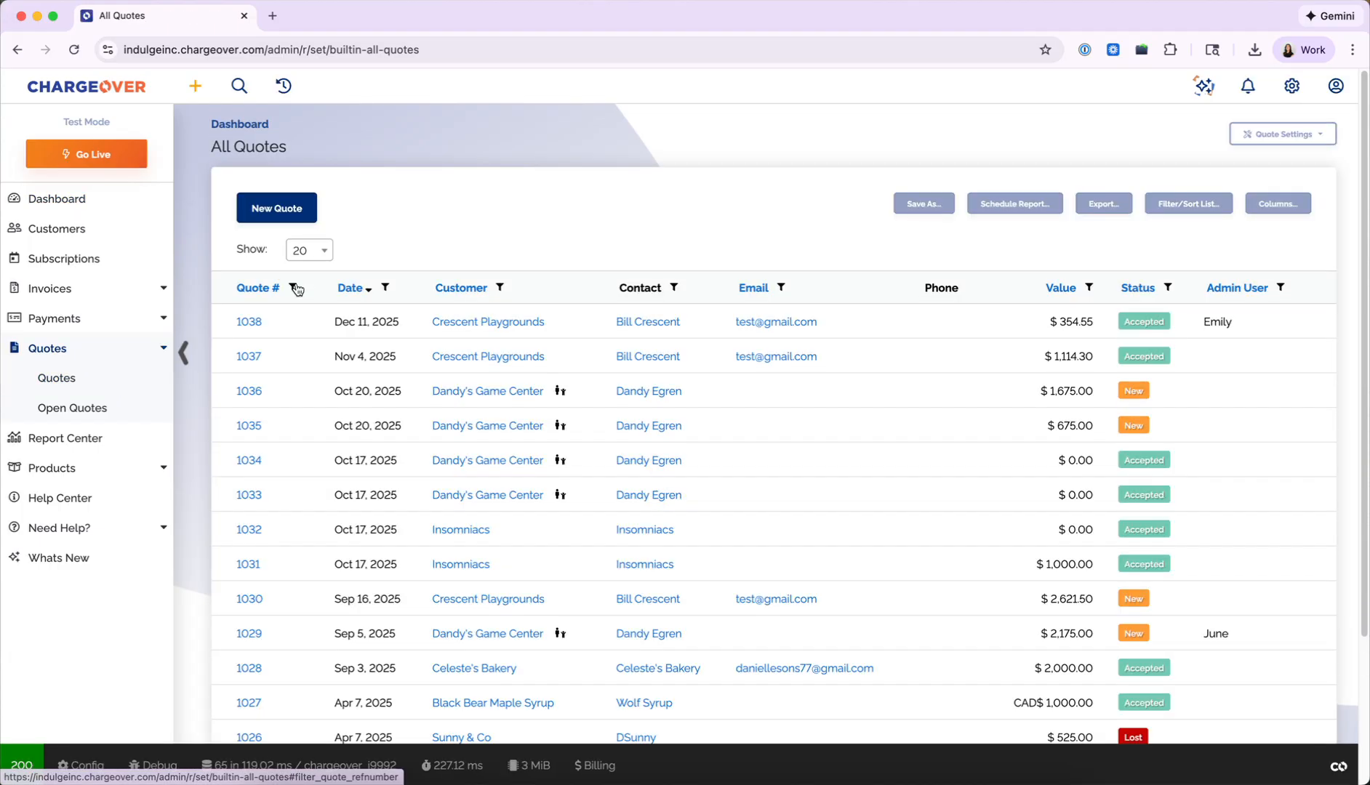
left_click(283, 211)
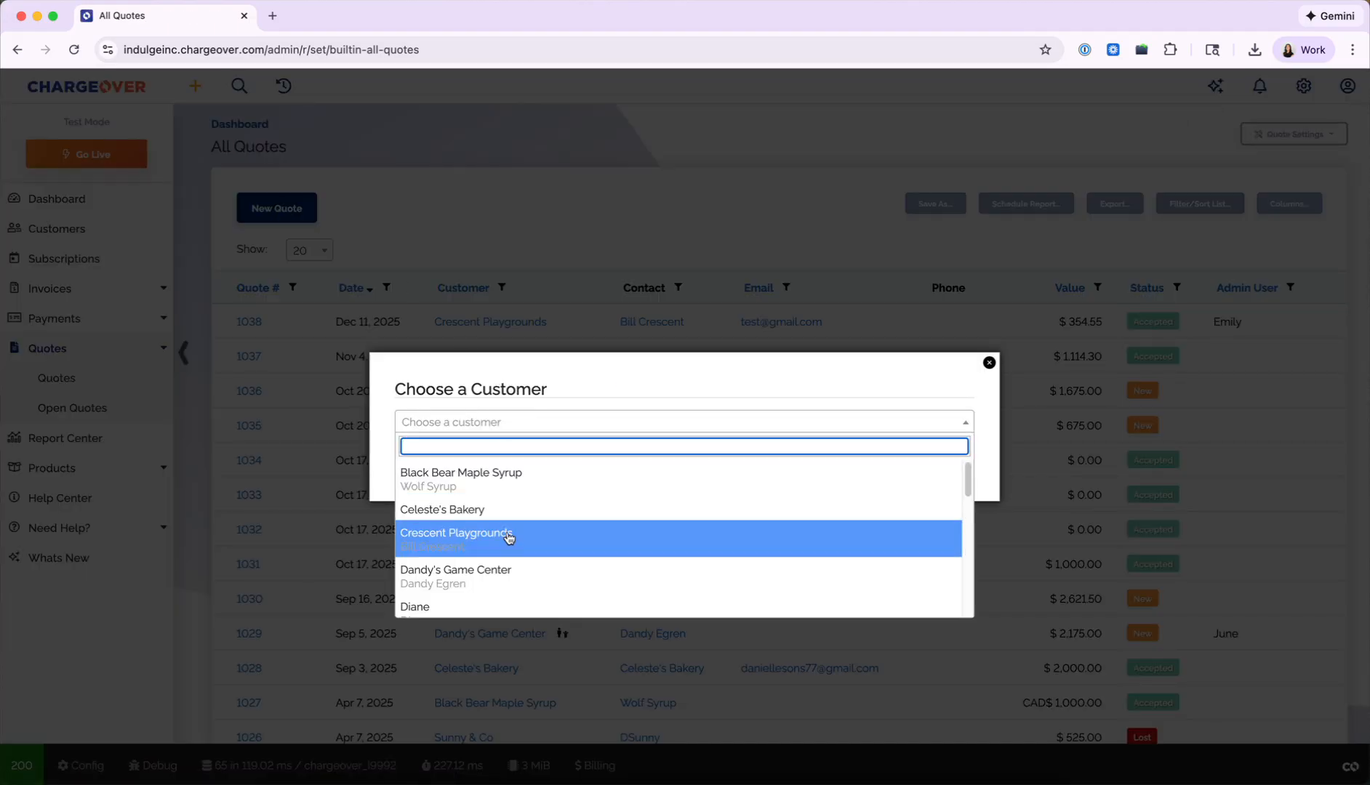
left_click(506, 538)
left_click(446, 464)
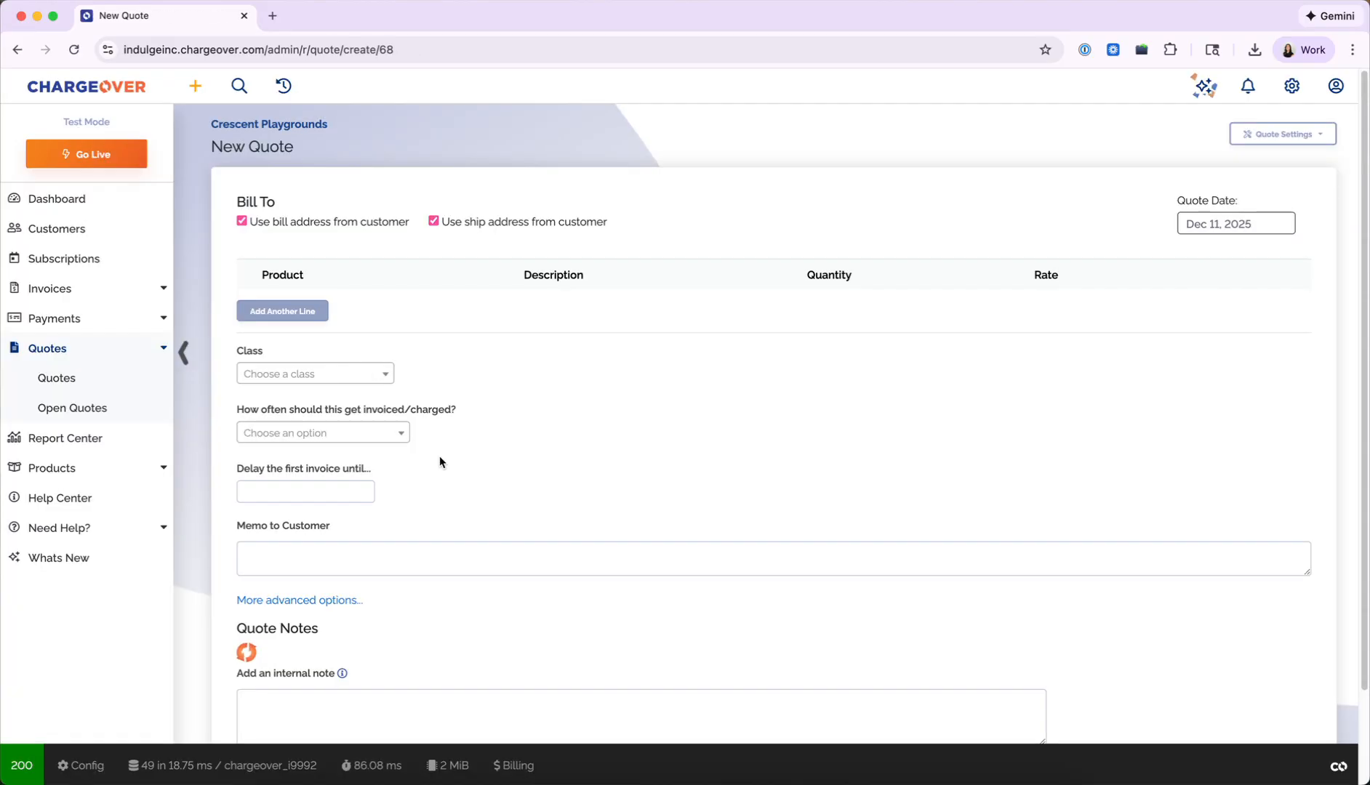
- Add the Guided hiking tour product to the quote and set its invoicing frequency to One-time fee
left_click(391, 310)
scroll(417, 474, "down", 3)
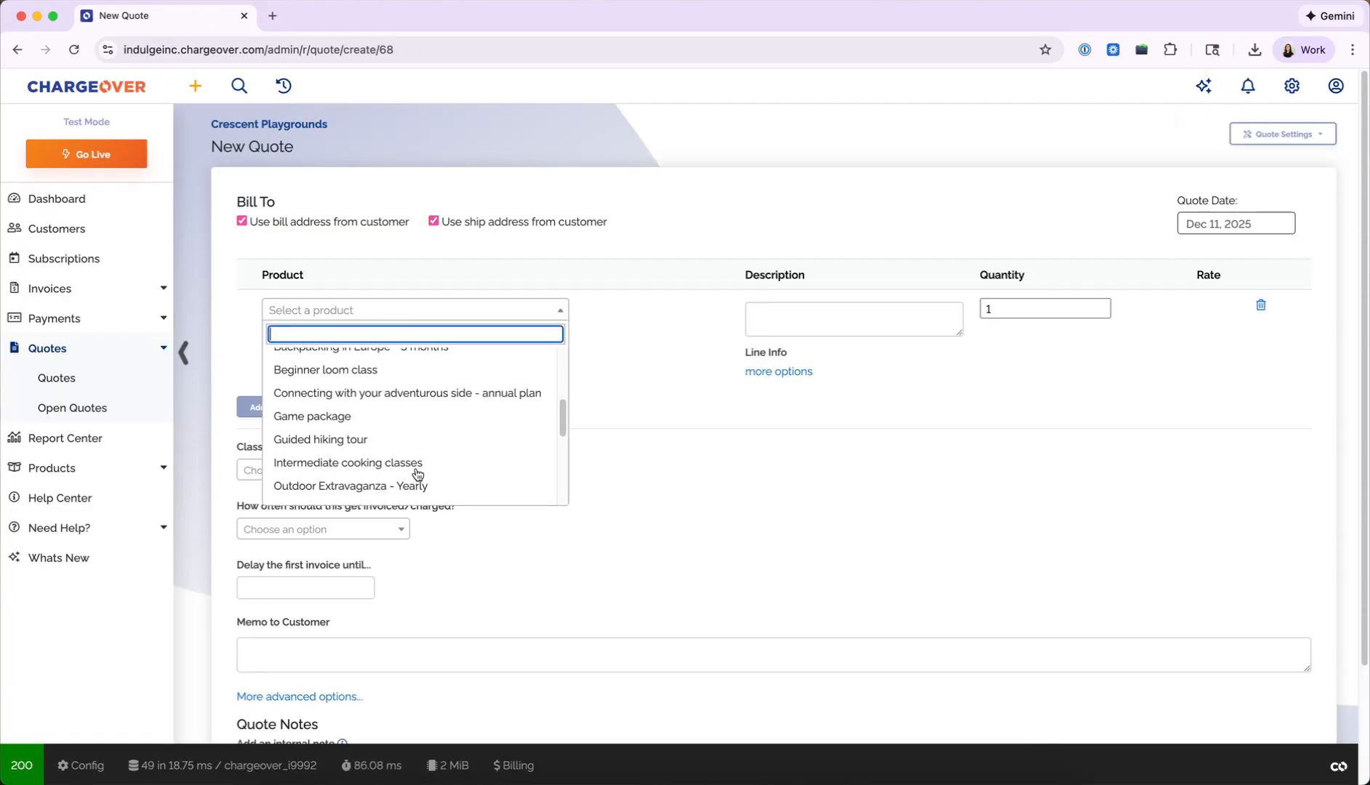
left_click(403, 439)
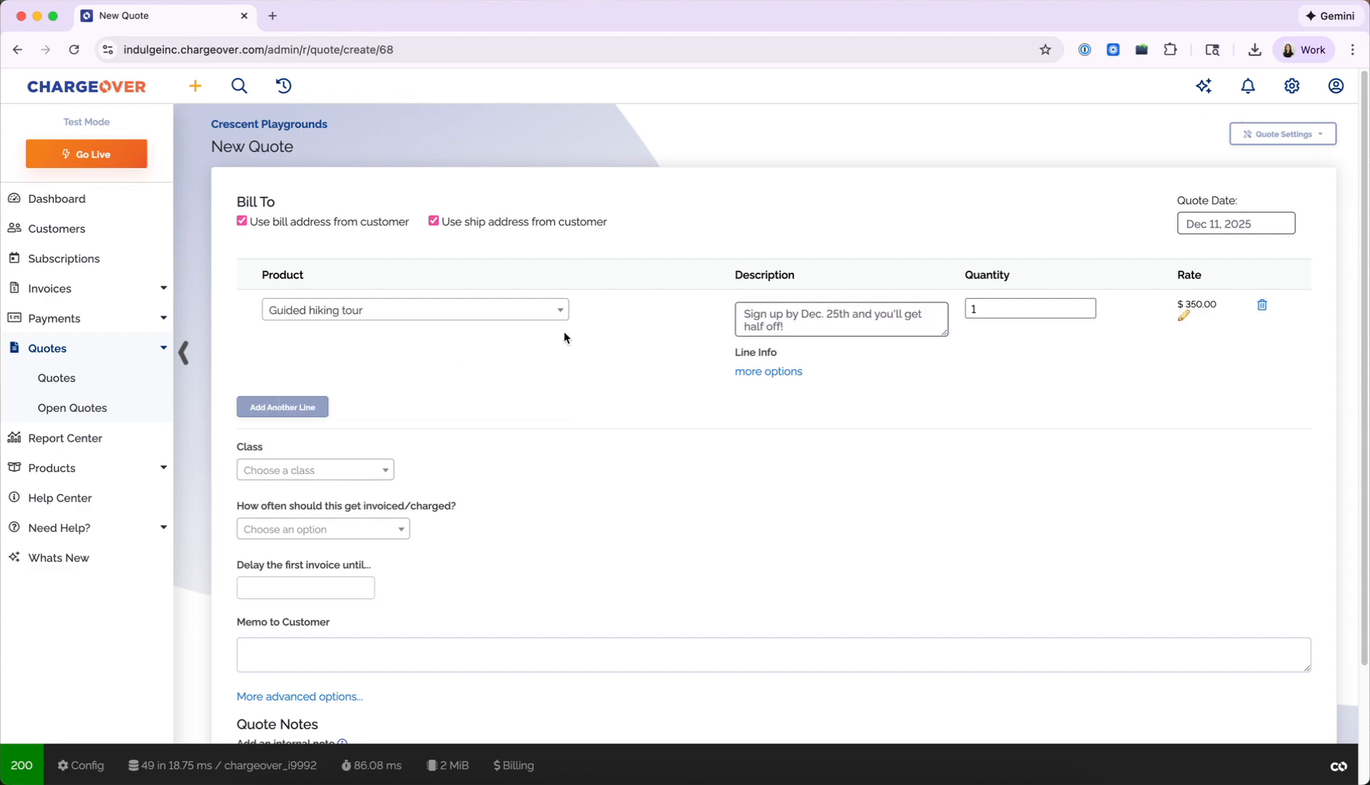
scroll(513, 520, "down", 2)
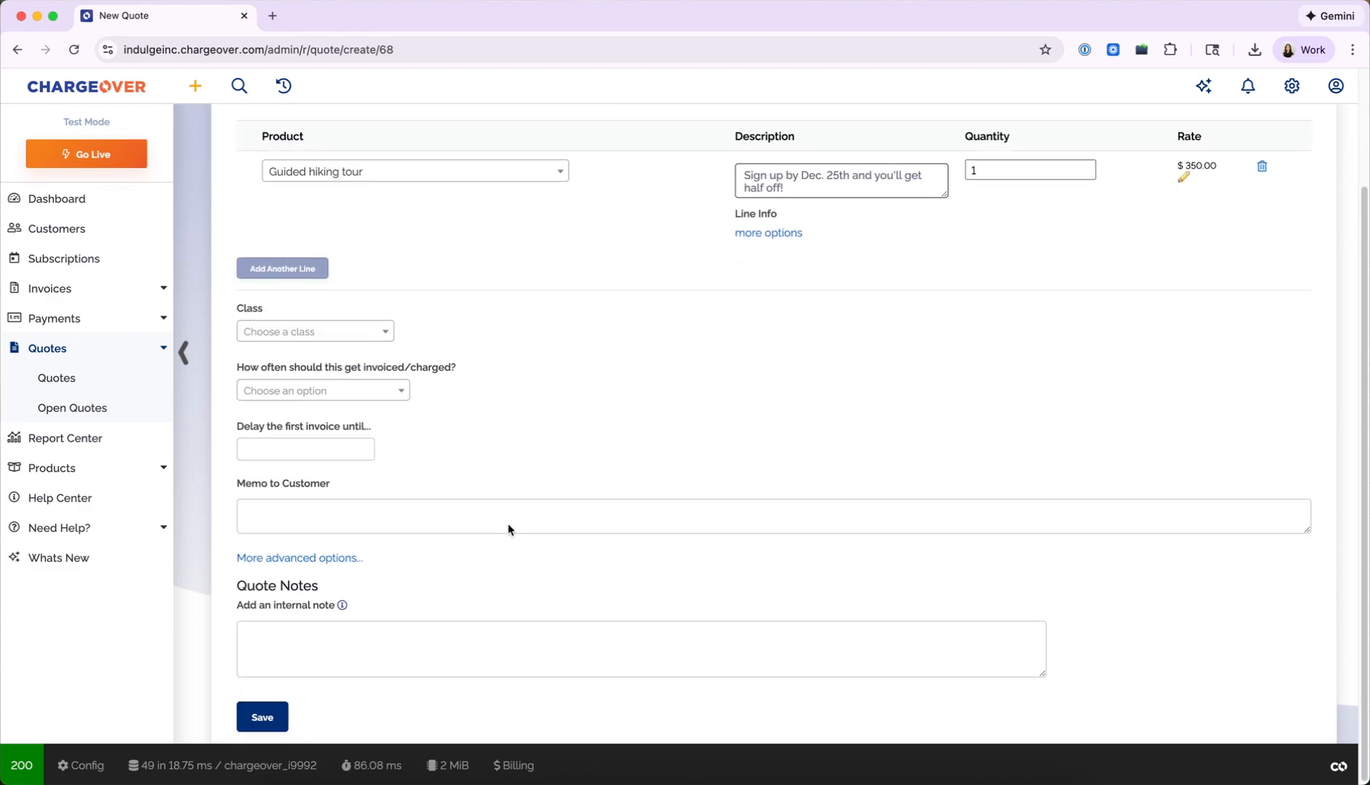
left_click(368, 396)
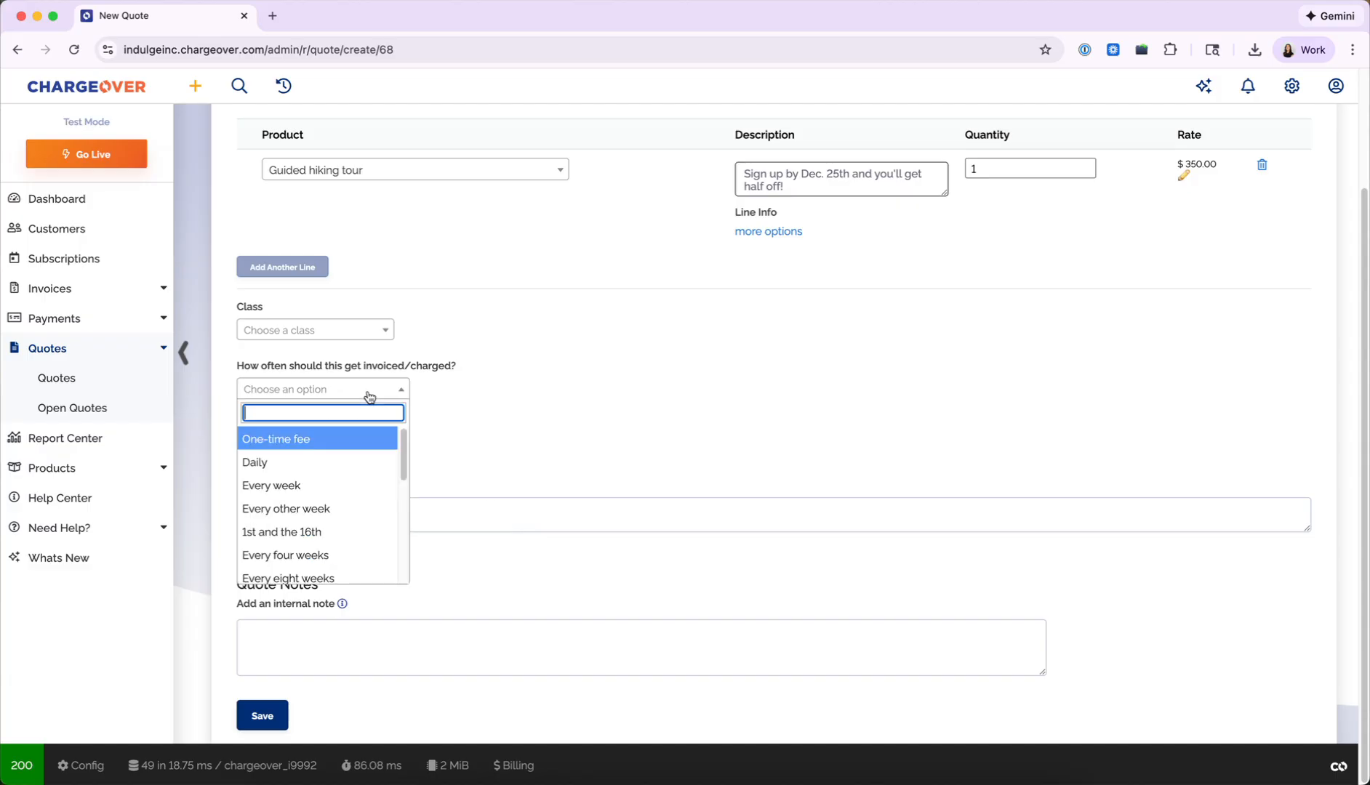
left_click(359, 442)
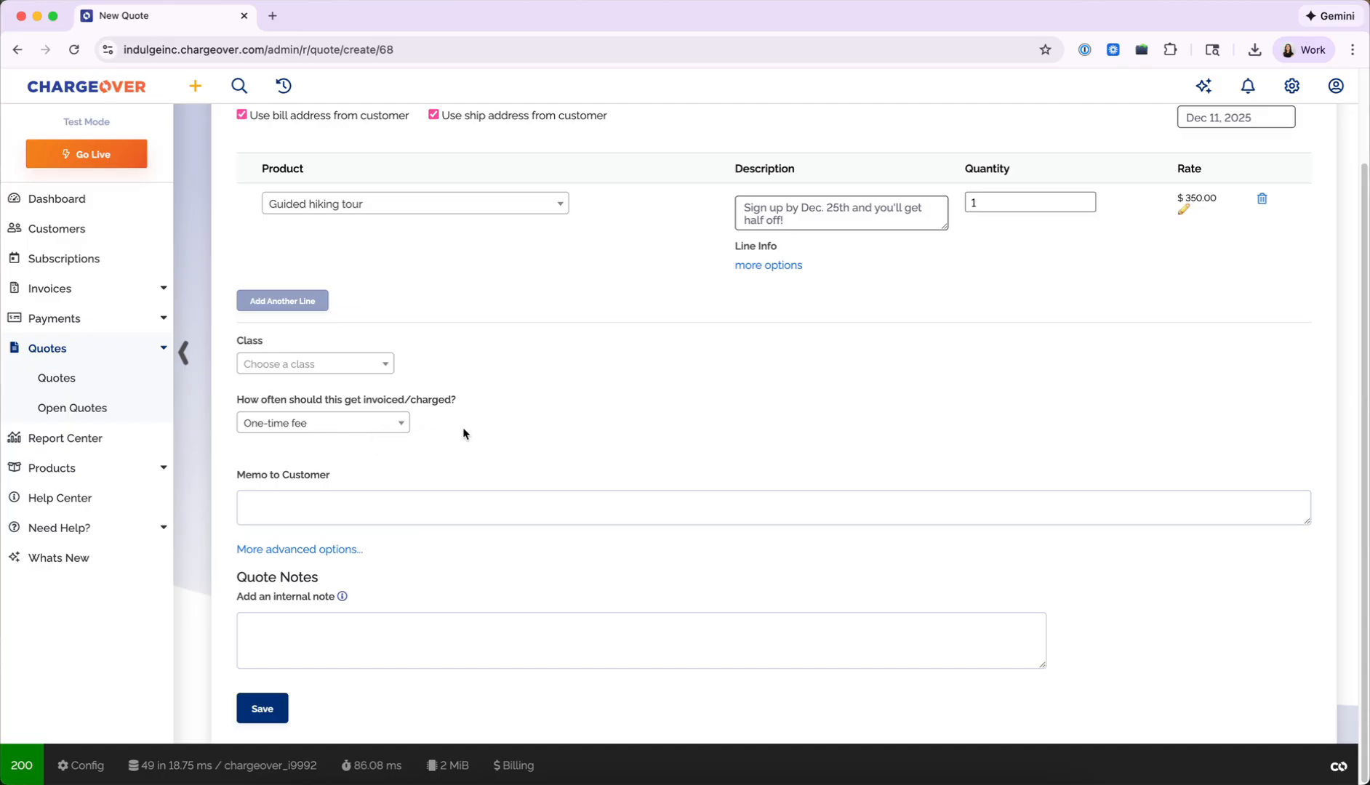
- Reveal the advanced quote options, assign the available sales rep and save the quote
left_click(304, 552)
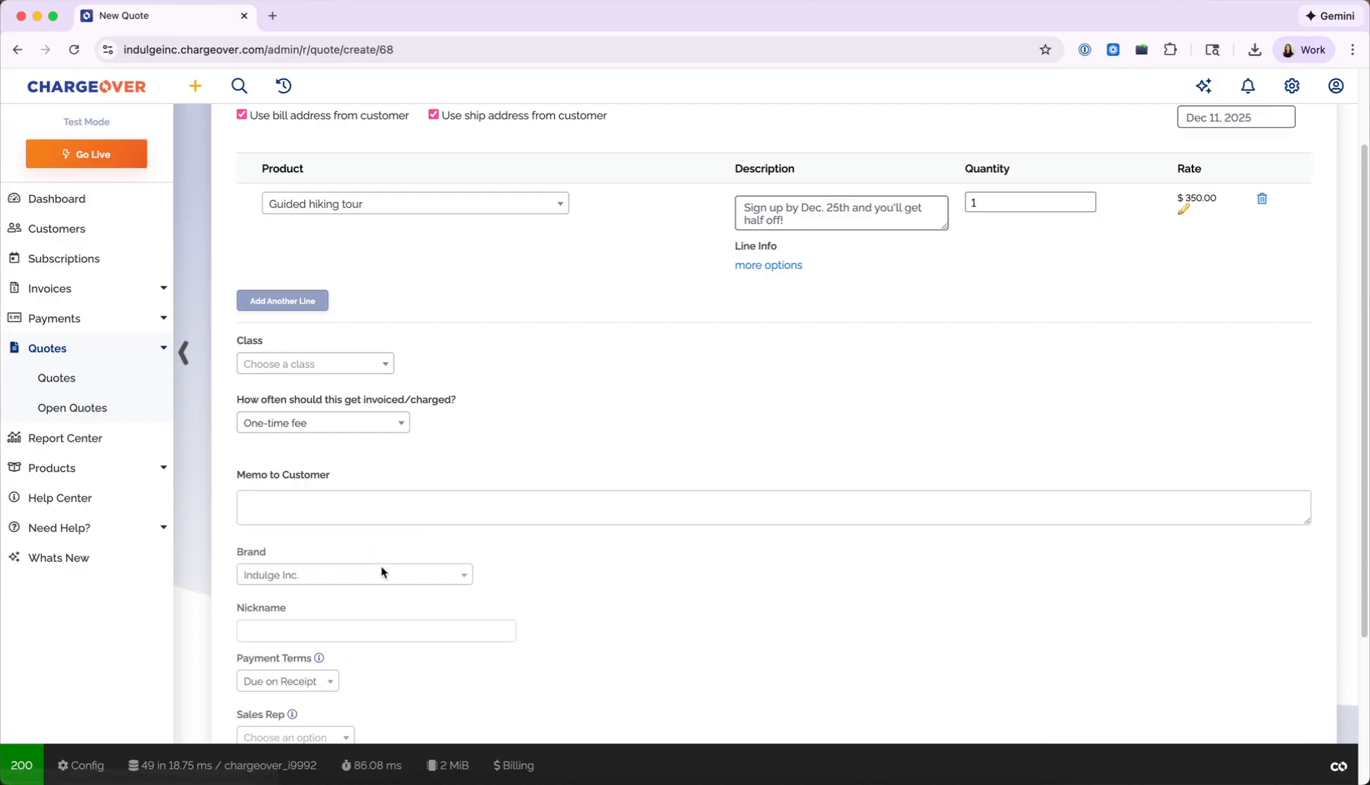
scroll(400, 578, "down", 5)
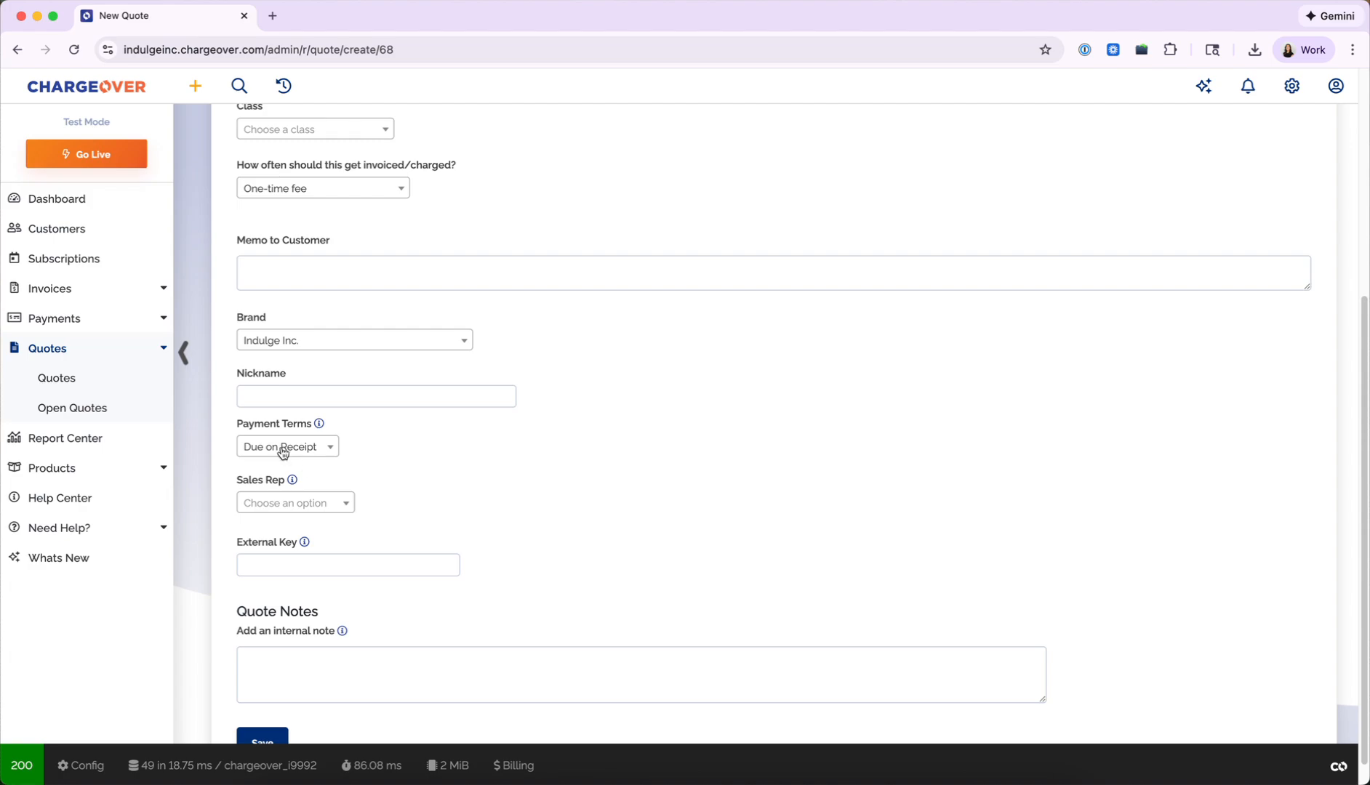
left_click(311, 511)
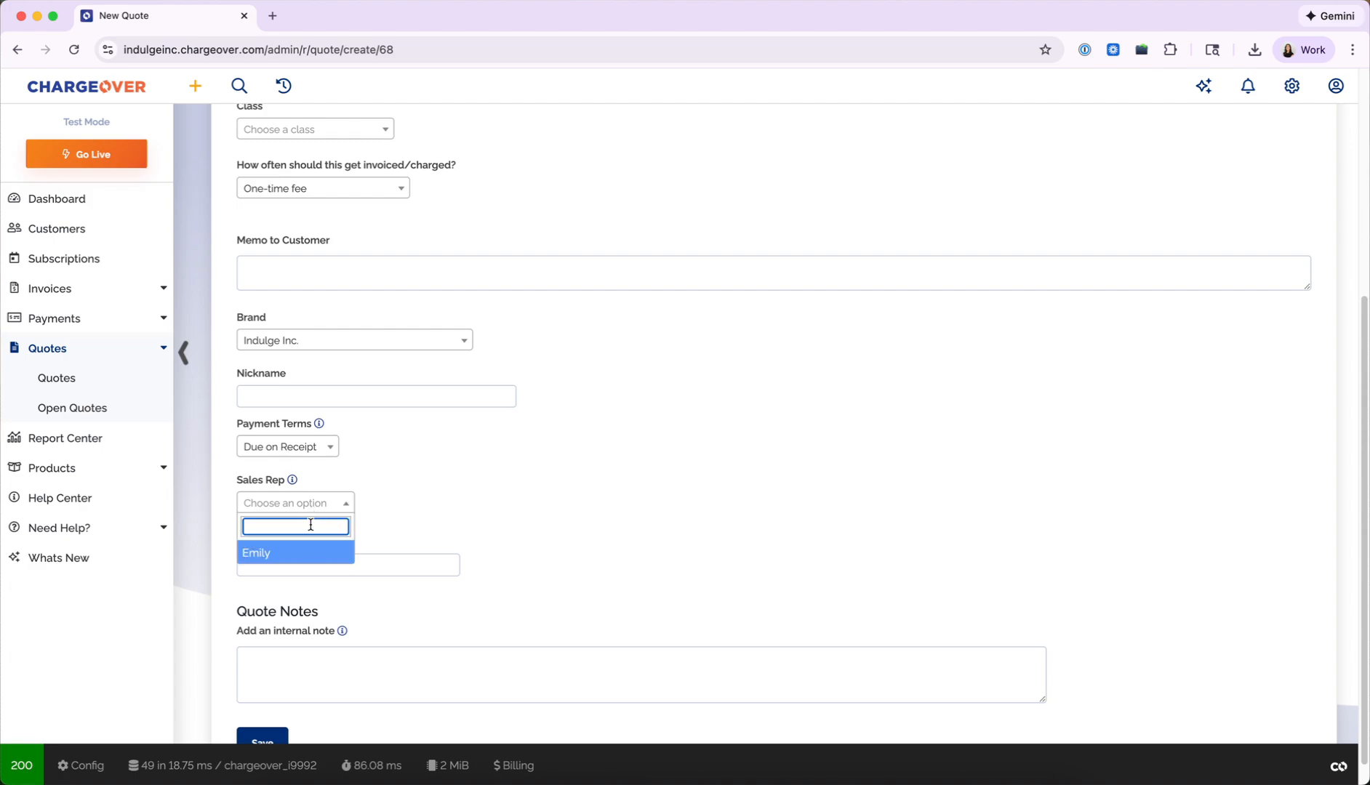
left_click(314, 554)
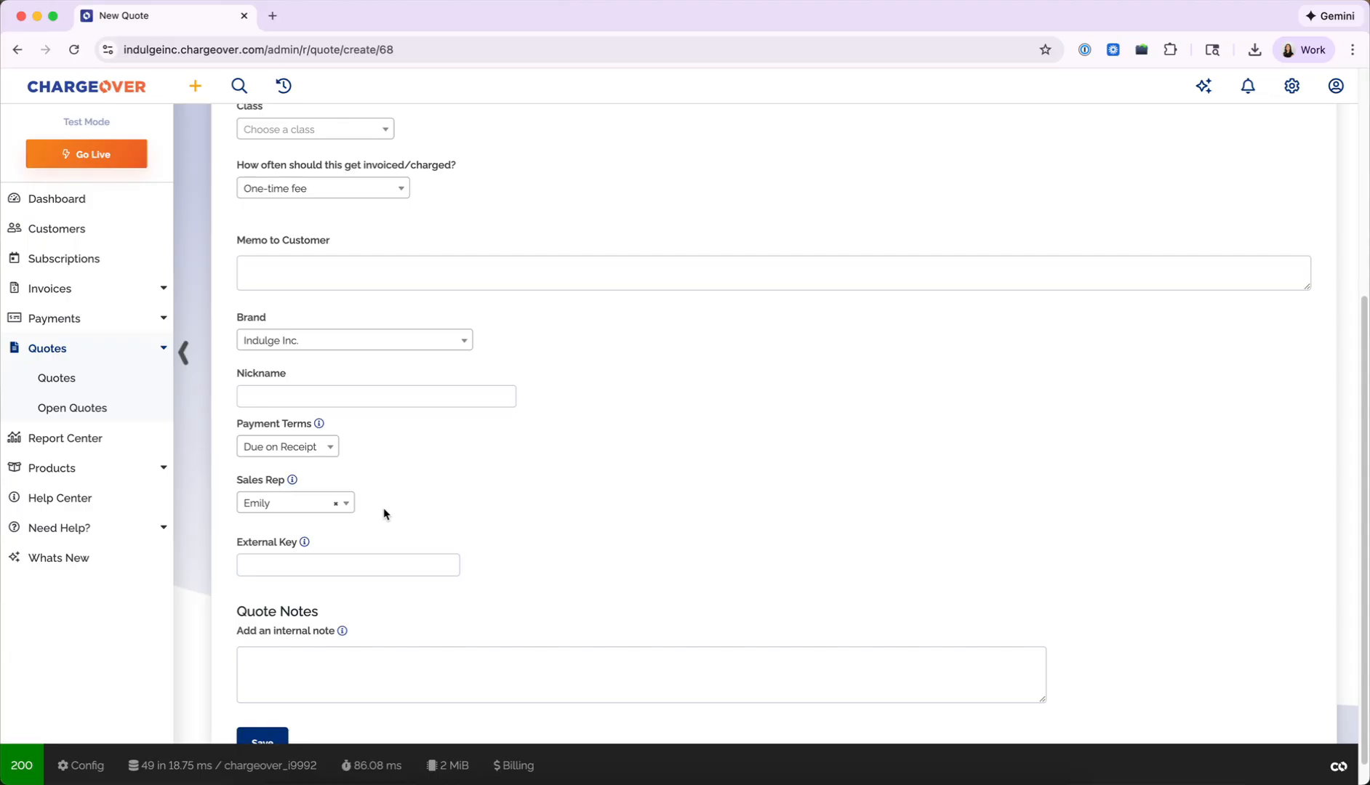
scroll(383, 514, "down", 2)
left_click(264, 717)
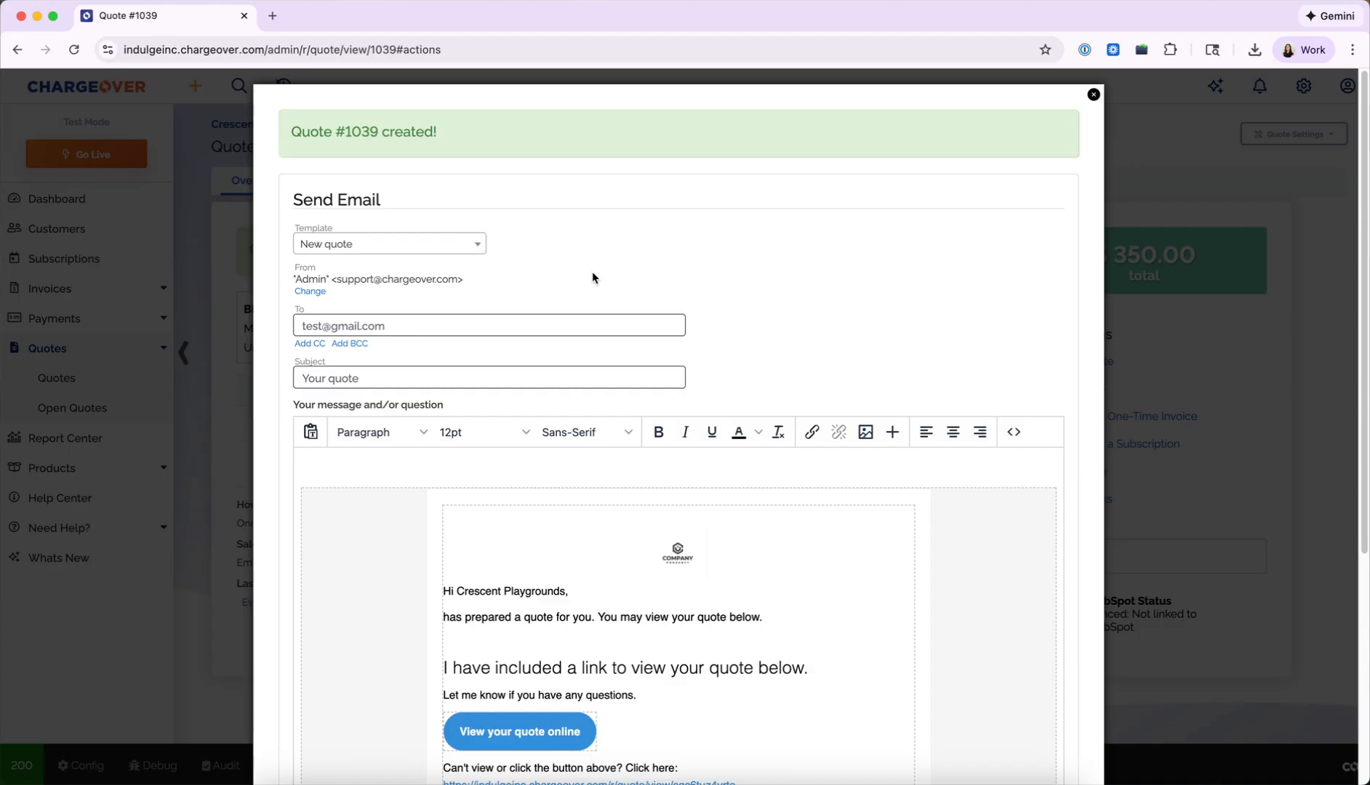
- Review the new quote's email draft, attach a PDF copy of the quote and close the draft without sending
scroll(560, 485, "down", 5)
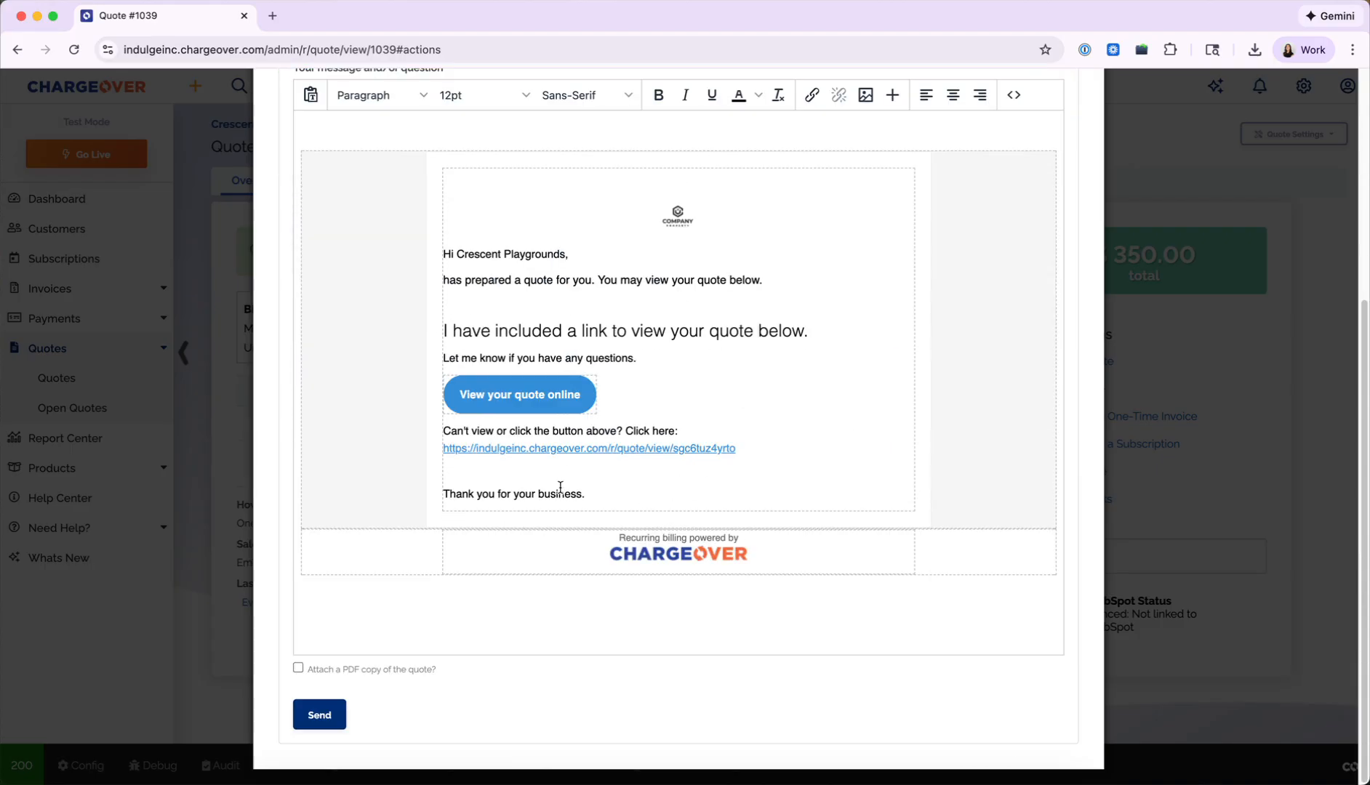
left_click(298, 668)
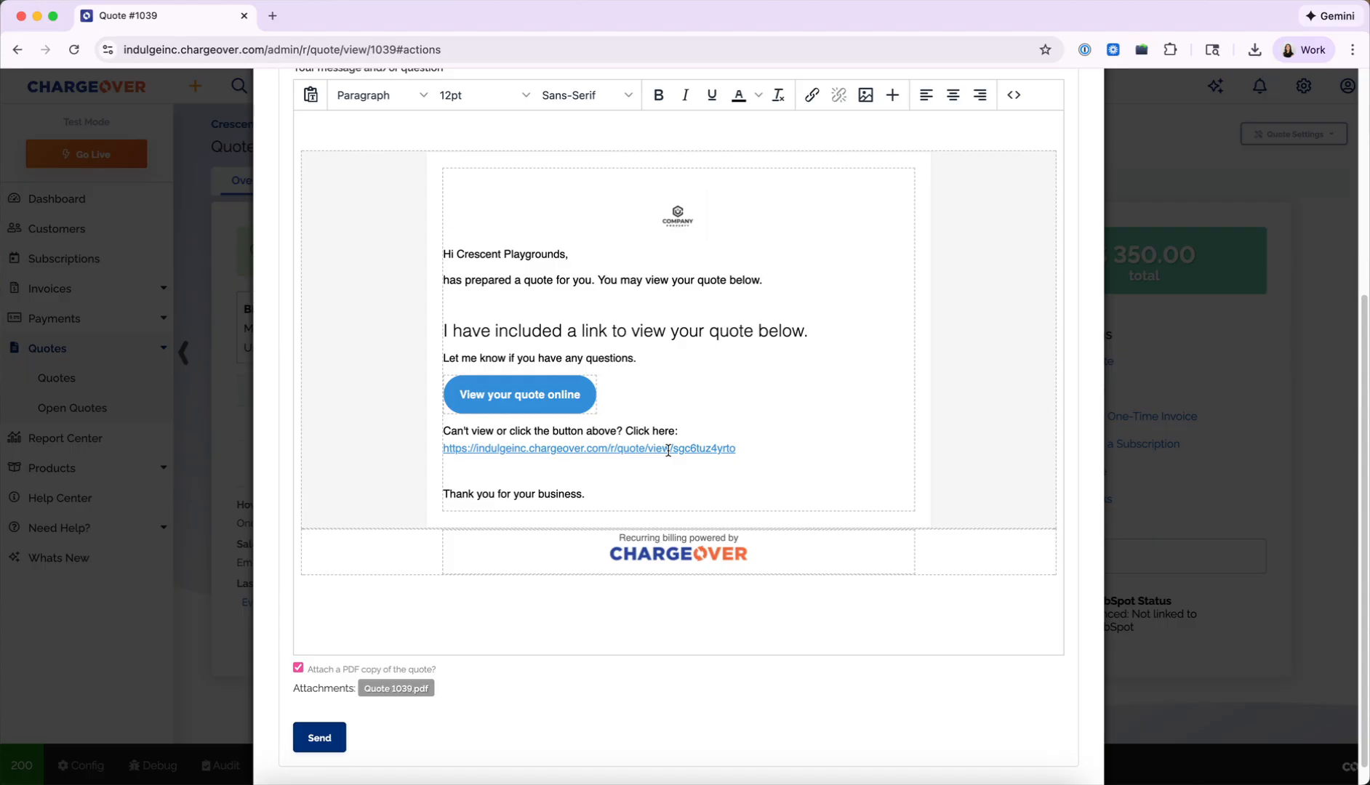
scroll(1015, 218, "up", 5)
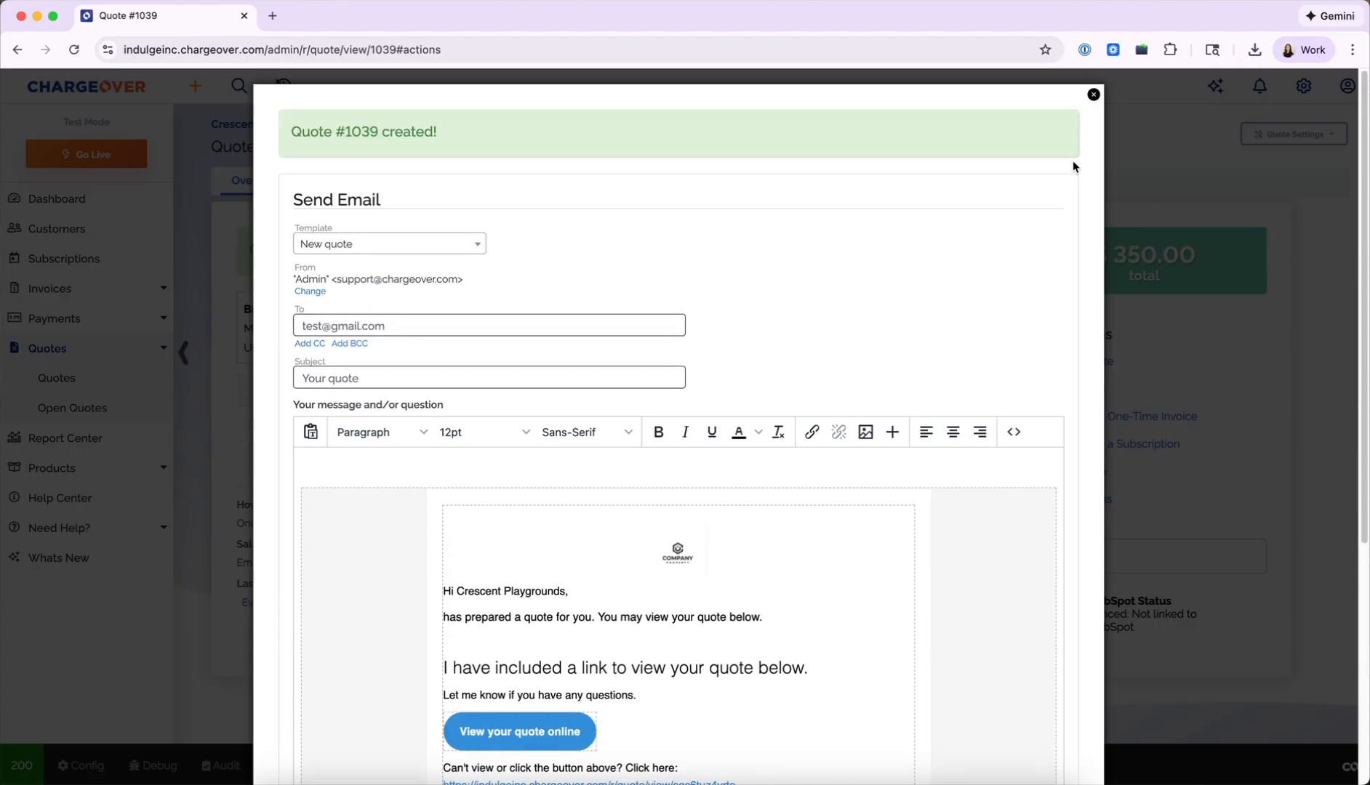
left_click(1093, 96)
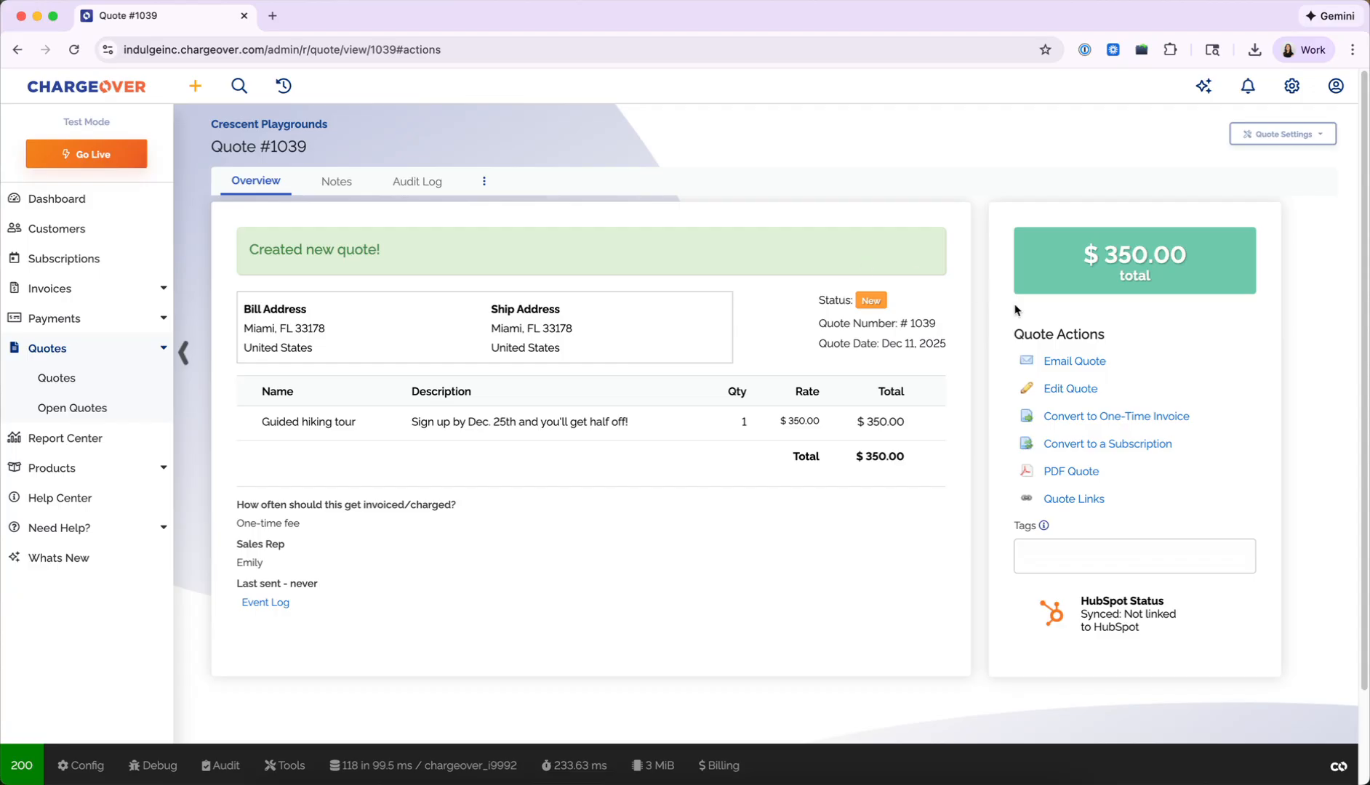
left_click_drag(1016, 333, 1112, 340)
left_click(1129, 336)
left_click_drag(237, 505, 446, 519)
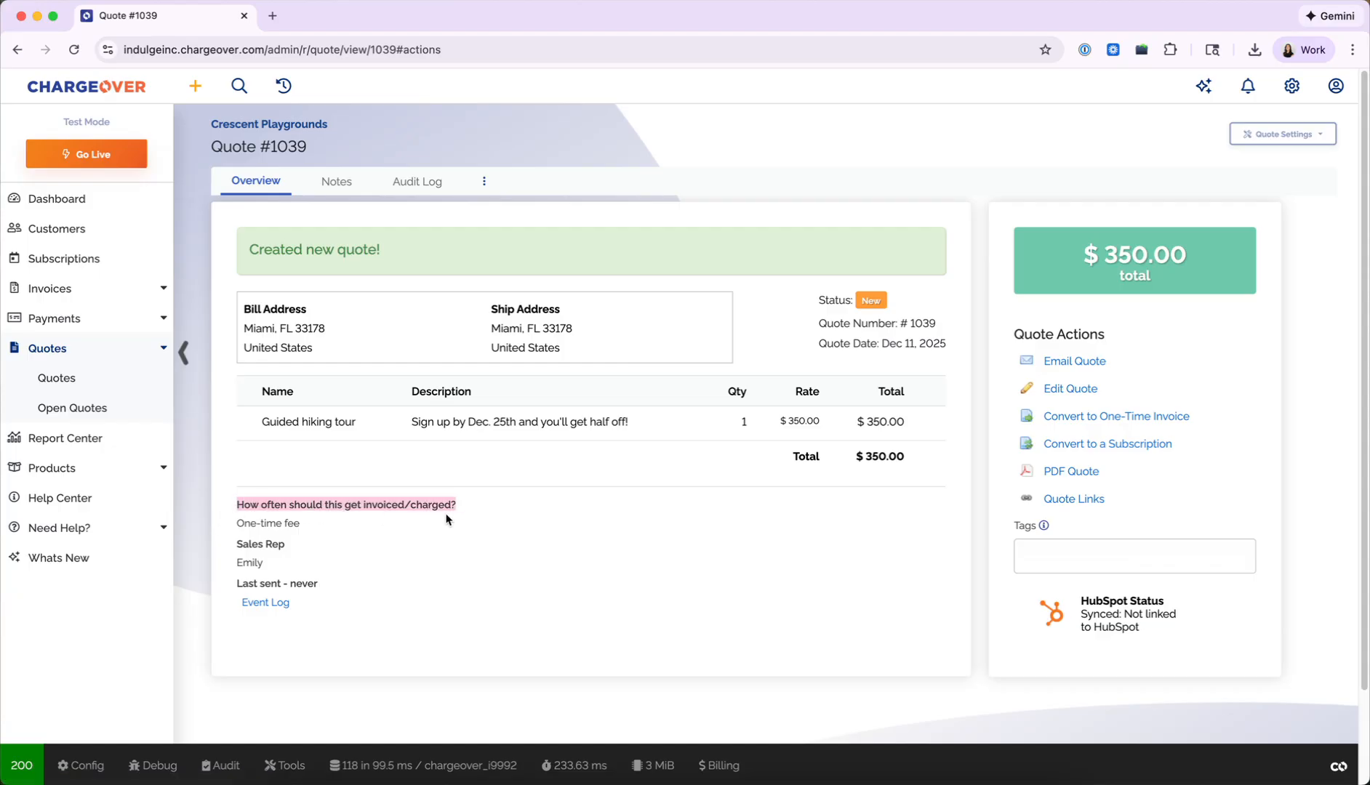
left_click(446, 519)
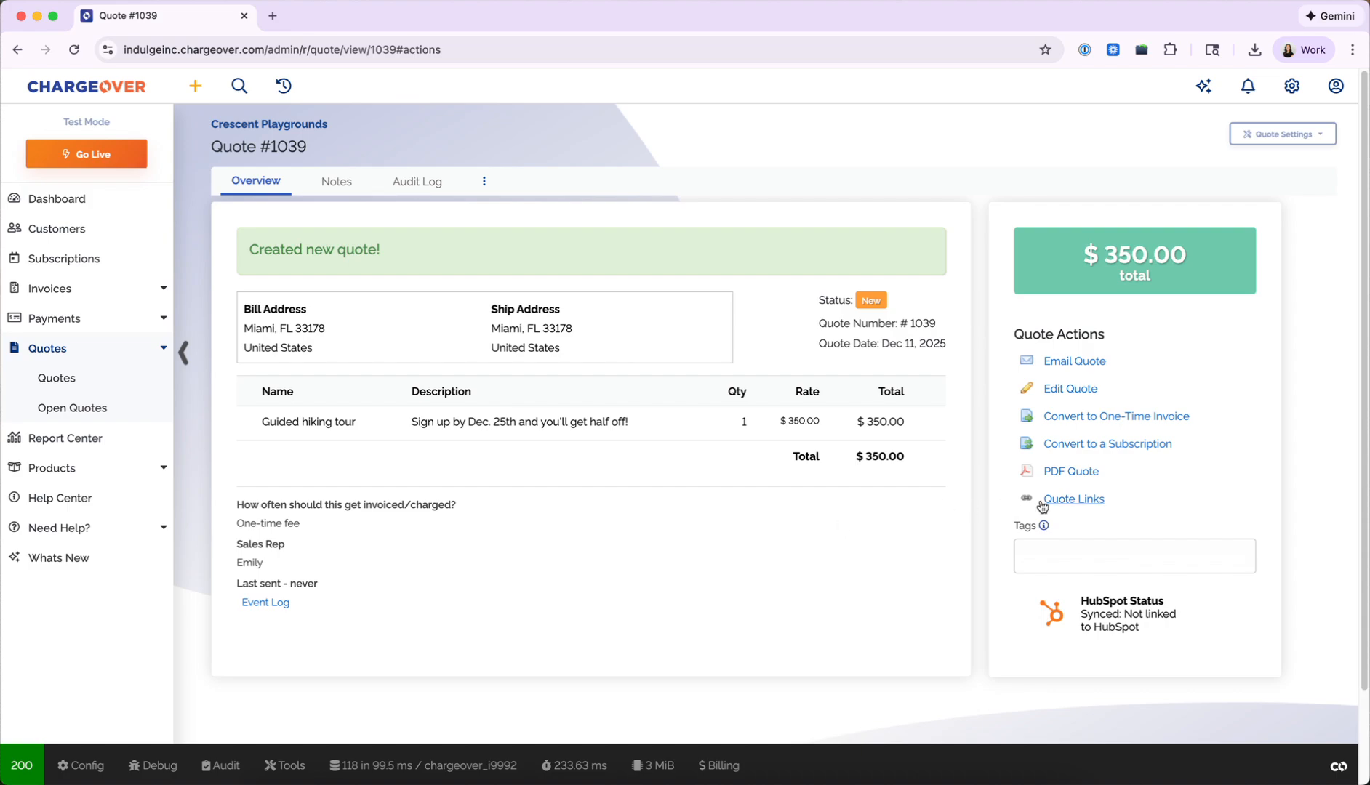
- Open the customer-facing view of the quote from its links and accept the quote
left_click(1072, 501)
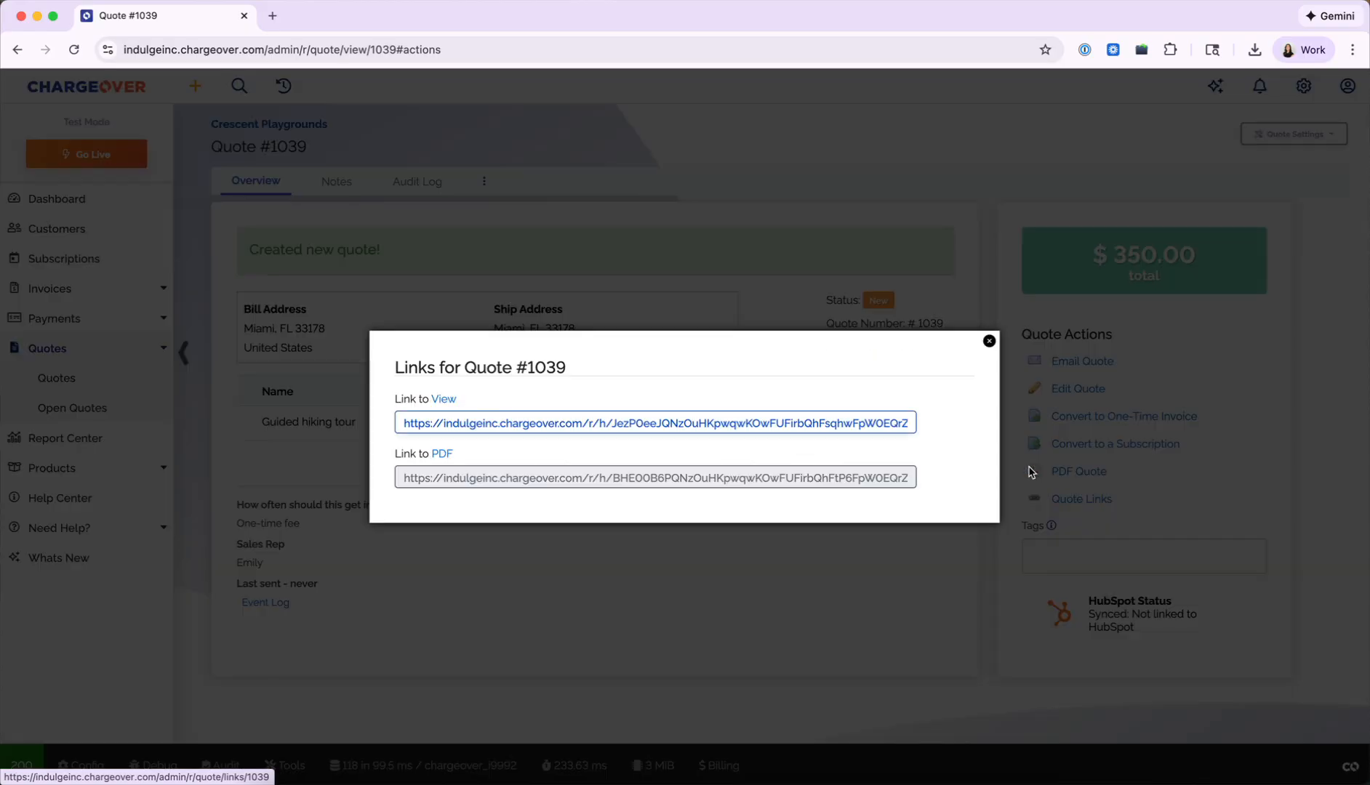
left_click(441, 400)
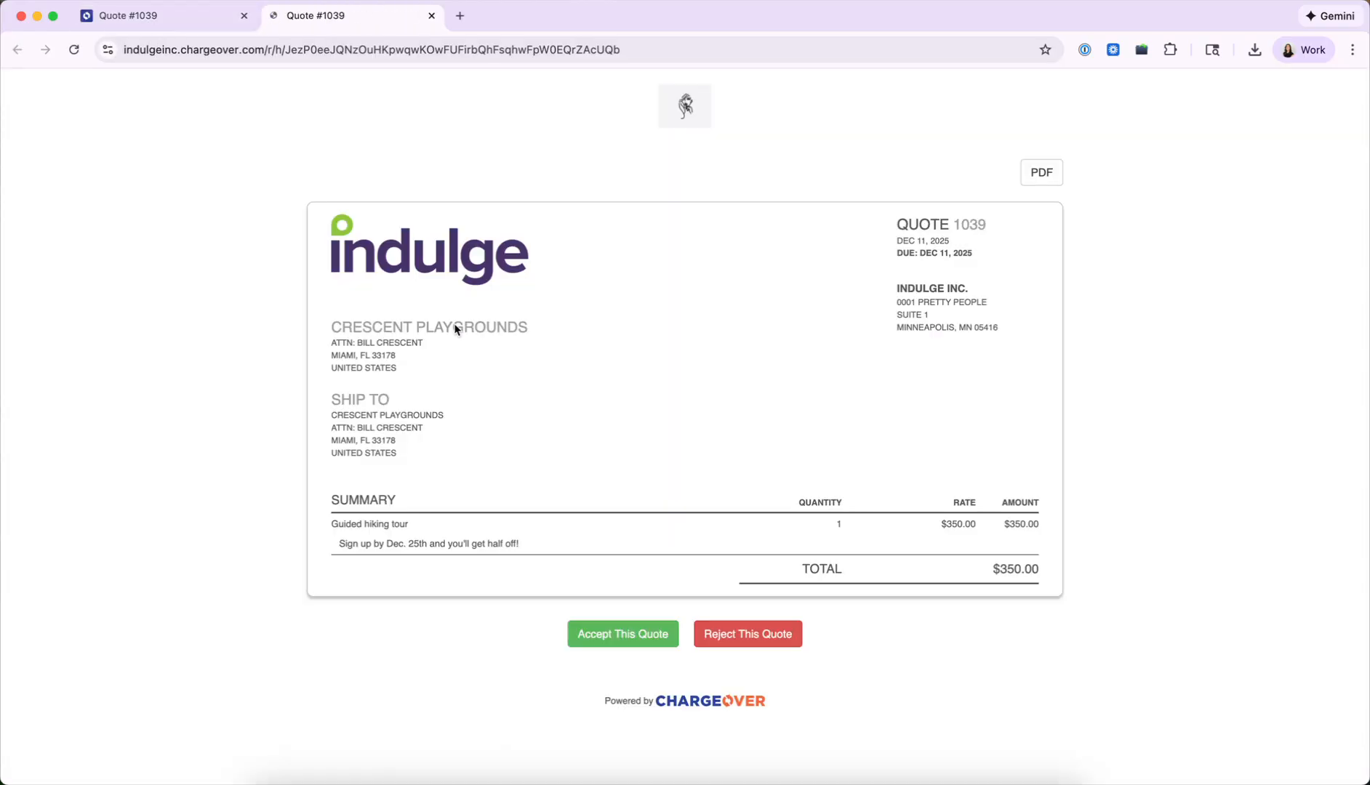
left_click(601, 635)
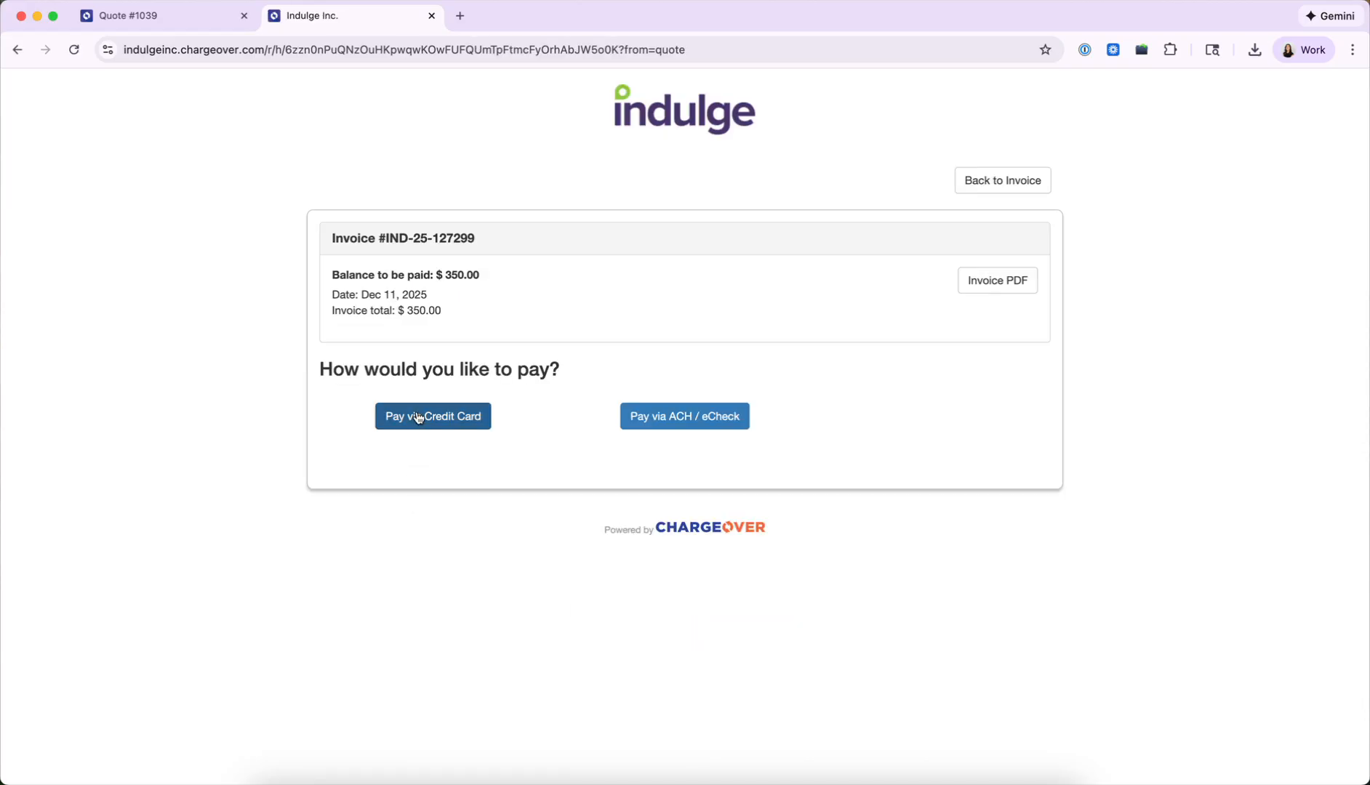
- Pay the resulting invoice by credit card with the saved Visa card and return to the quote's admin page
left_click(416, 418)
left_click(390, 492)
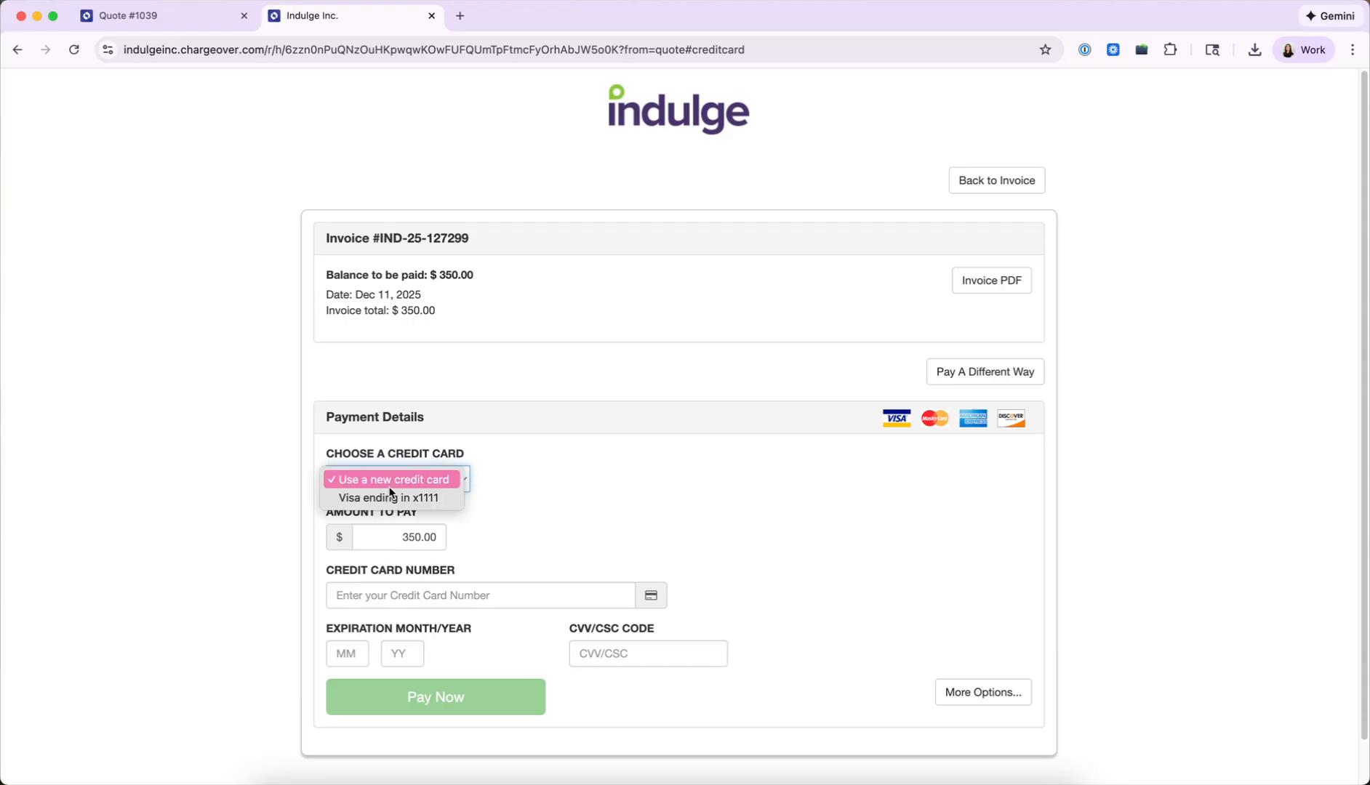
left_click(364, 496)
left_click(461, 672)
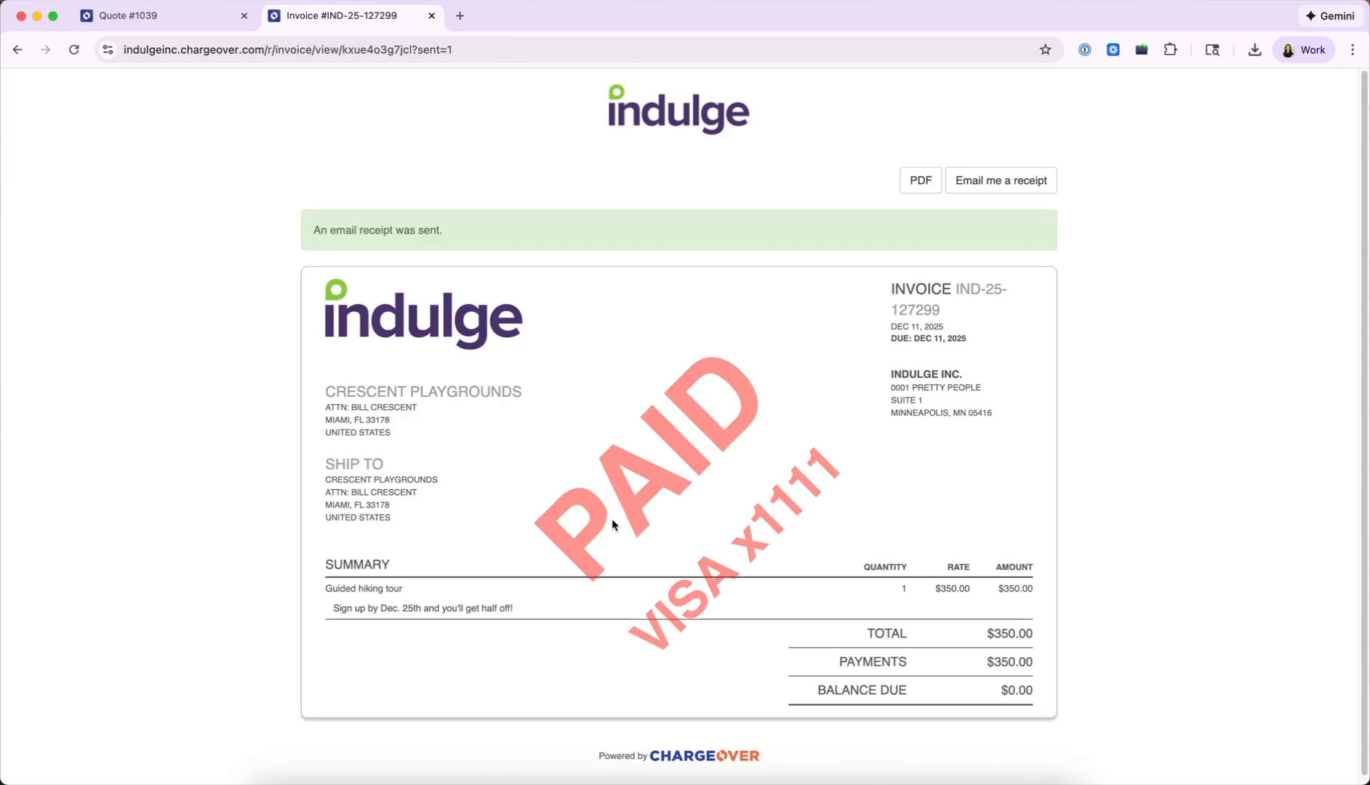
left_click(207, 17)
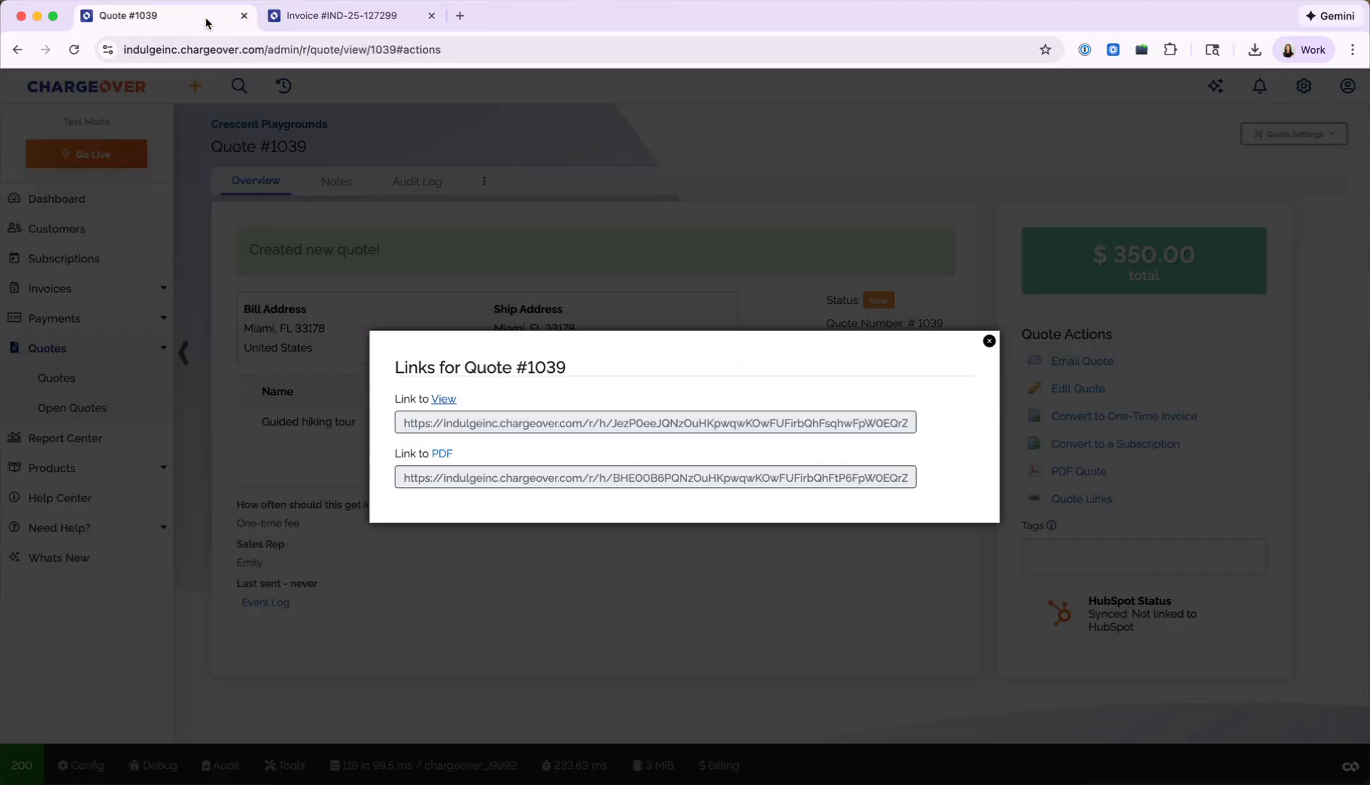
- Reload the quote's admin page, dismiss the email draft and check whether the Re-open action is available for the accepted quote
left_click(74, 49)
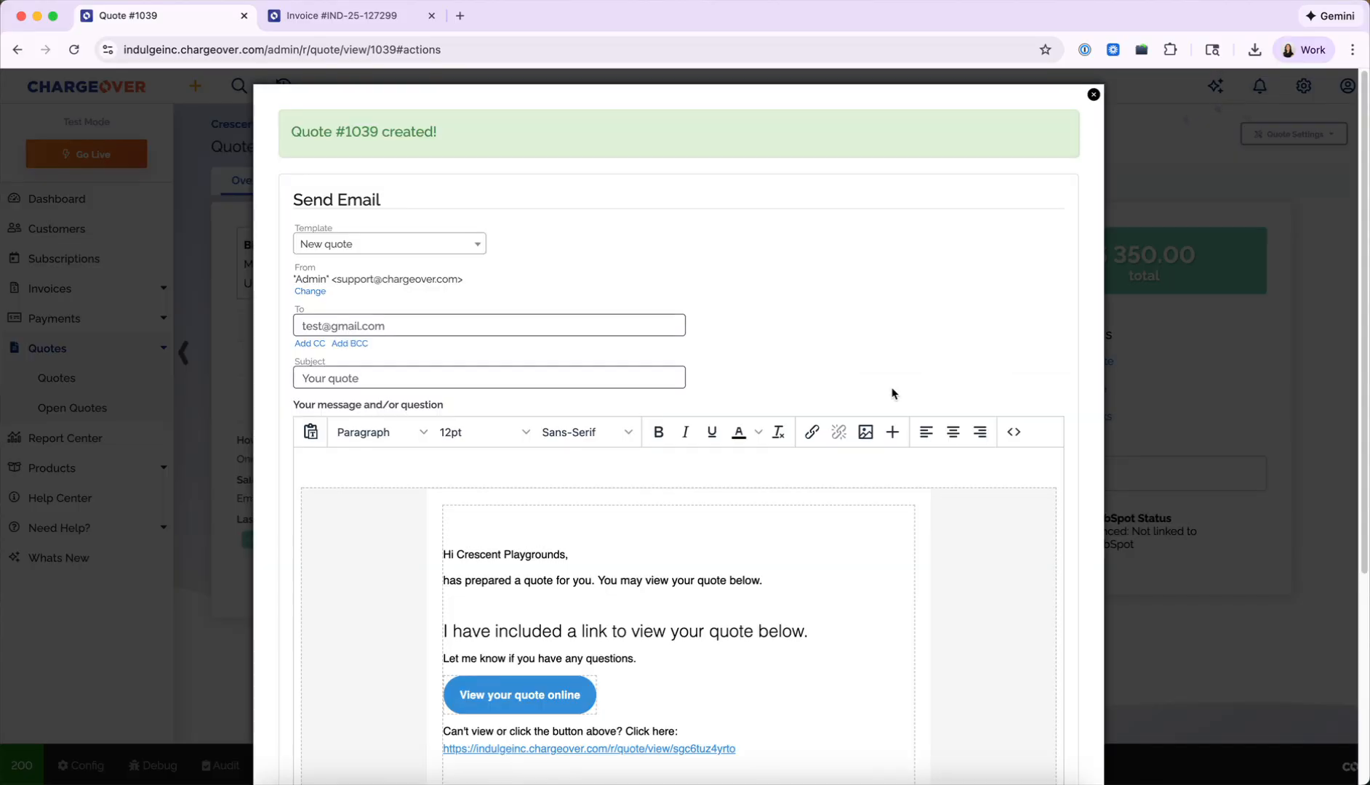
left_click(1093, 95)
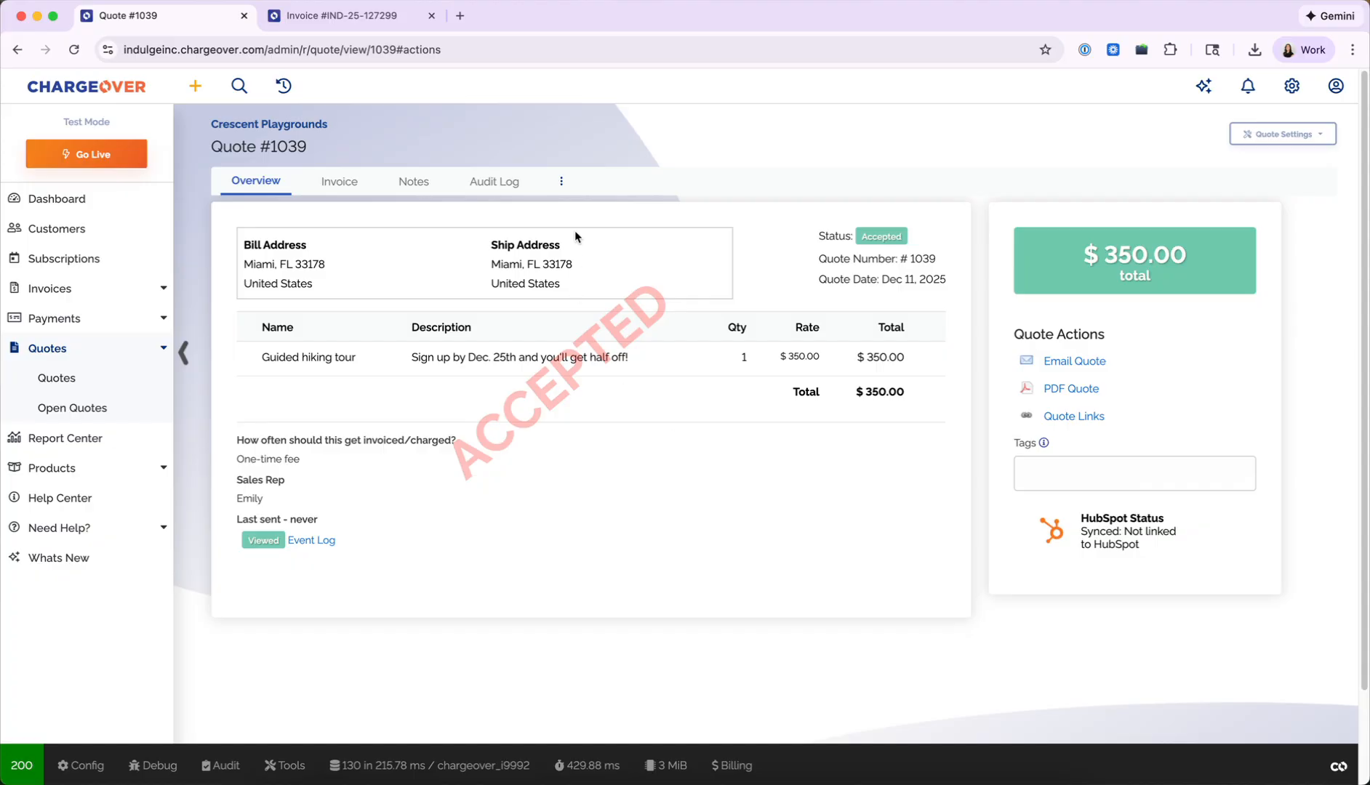
left_click(561, 182)
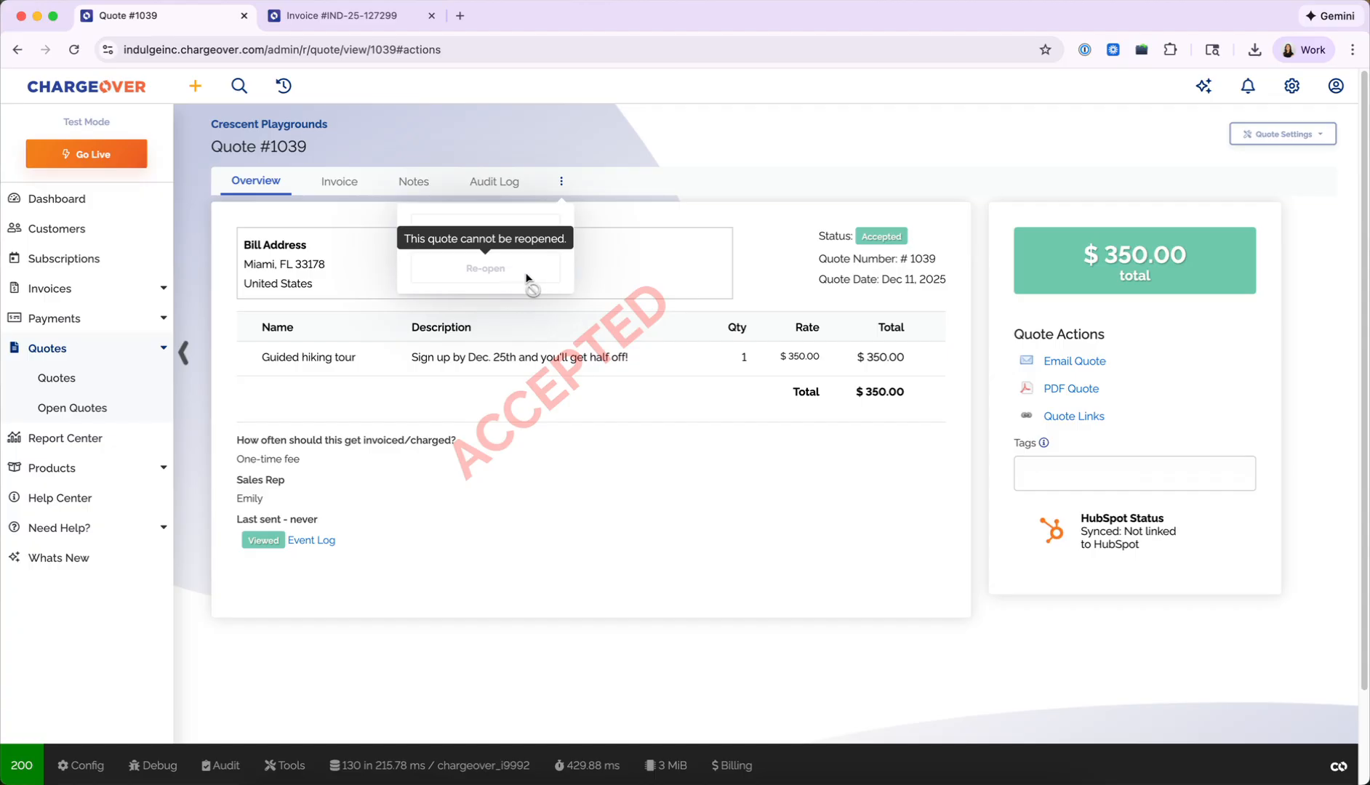
left_click(638, 264)
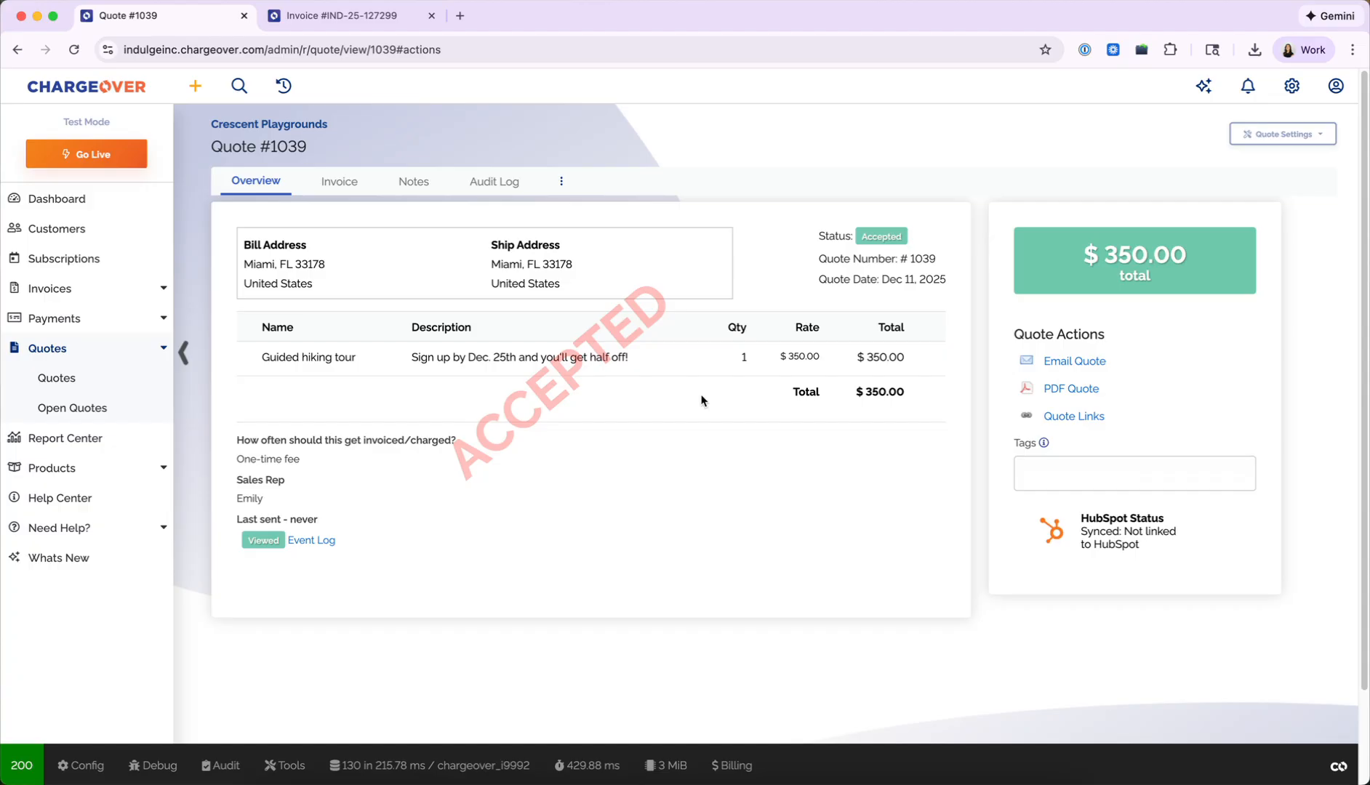
left_click(561, 182)
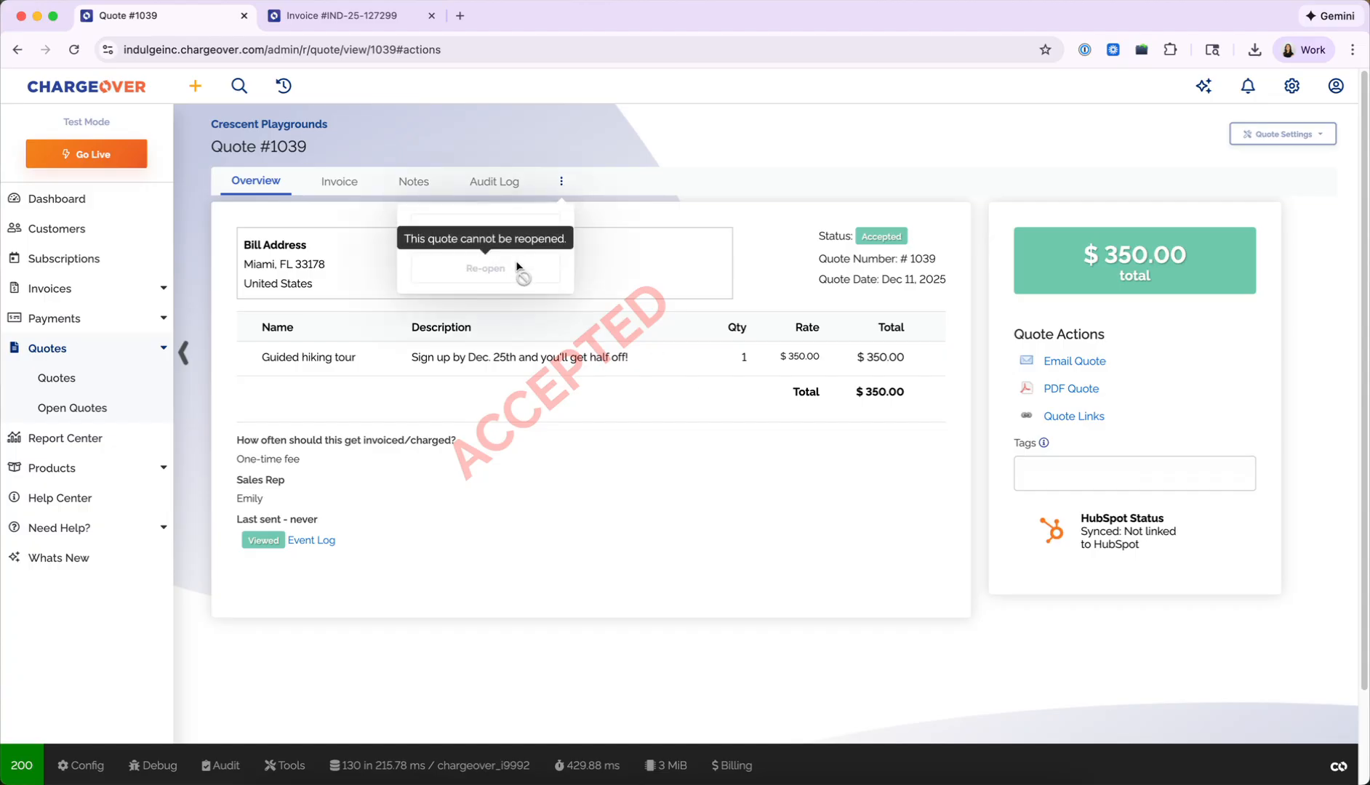
left_click(679, 272)
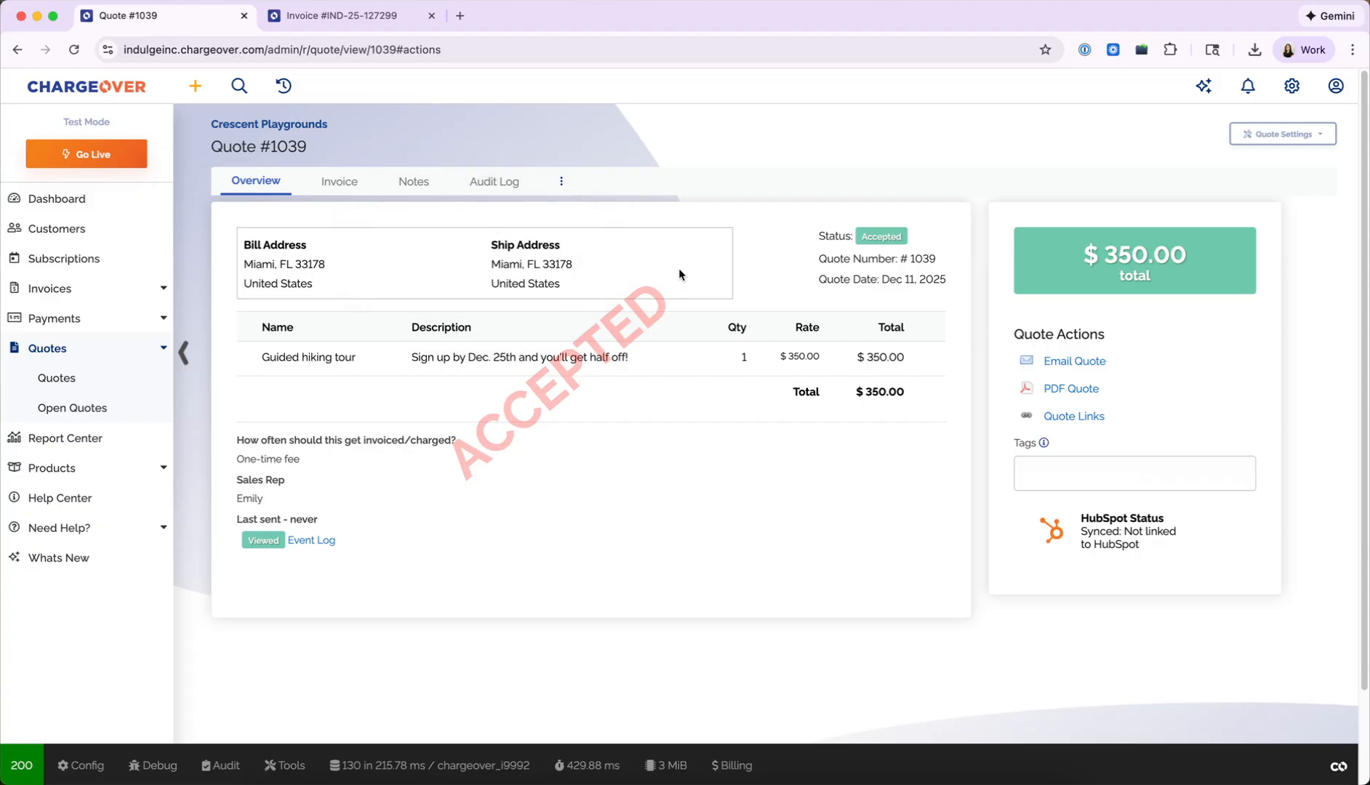